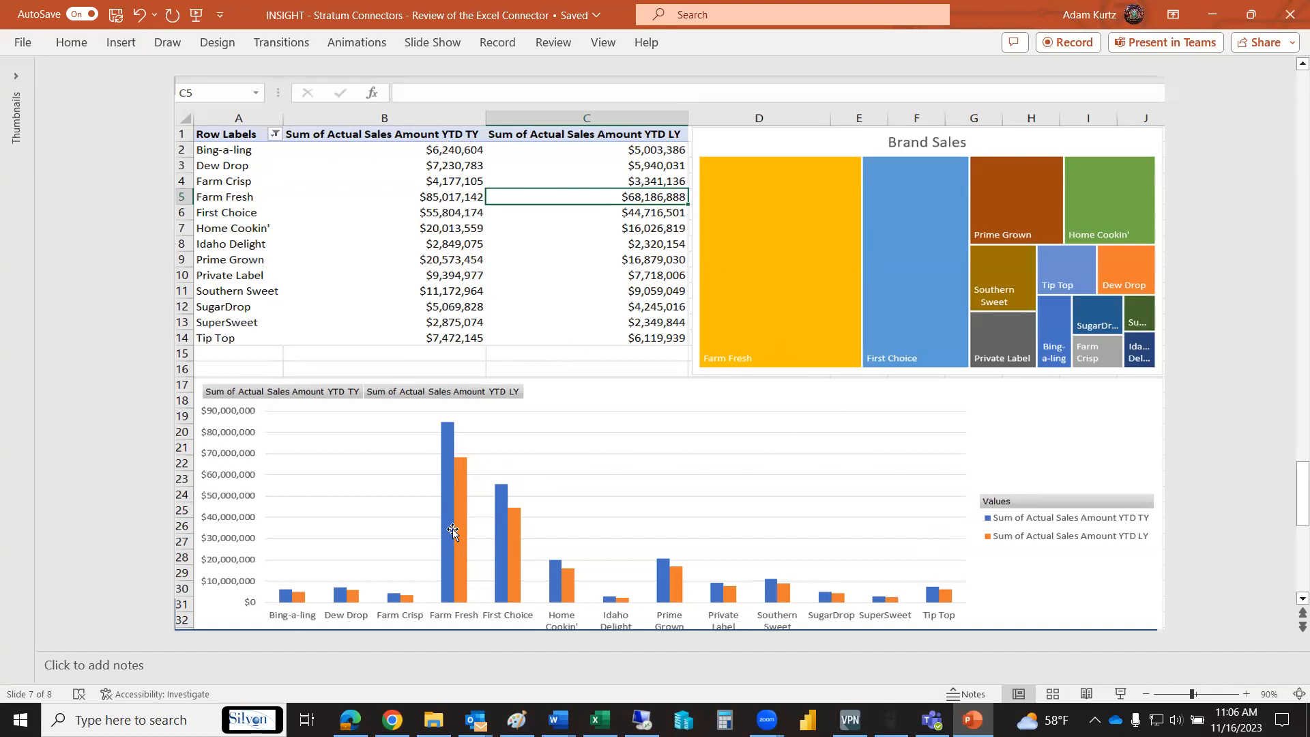
# - Advance the presentation to its final slide with the contact details
pyautogui.scroll(-1, 453, 530)
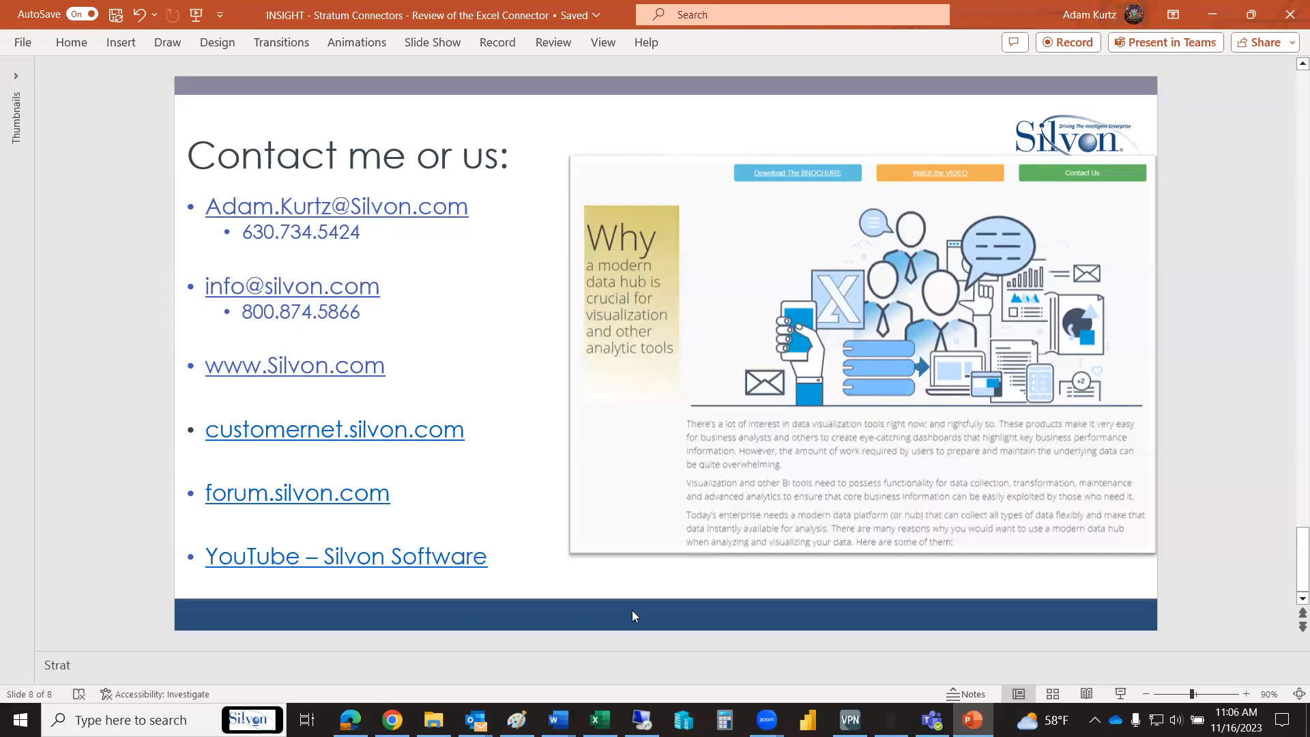
pyautogui.rightClick(125, 502)
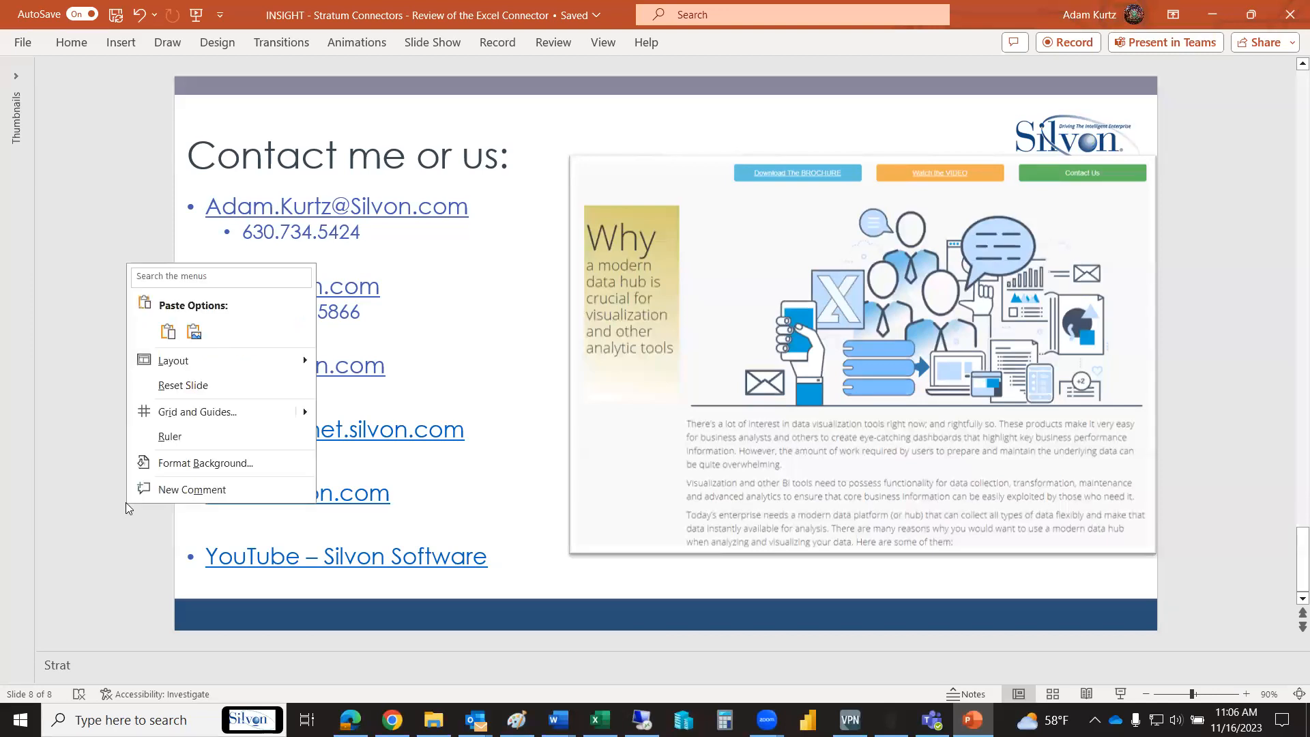
pyautogui.click(135, 554)
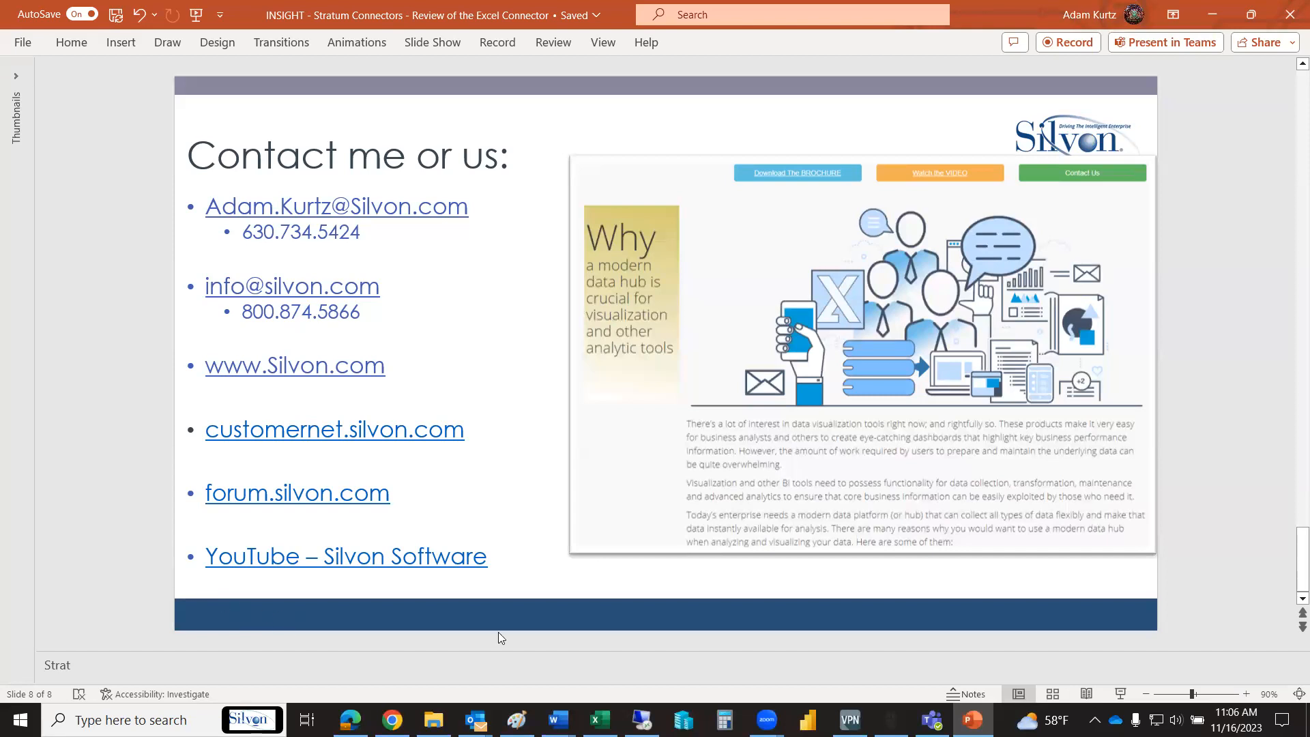
# - Switch to the Excel workbook and search the Stratum views for "pbi"
pyautogui.click(600, 719)
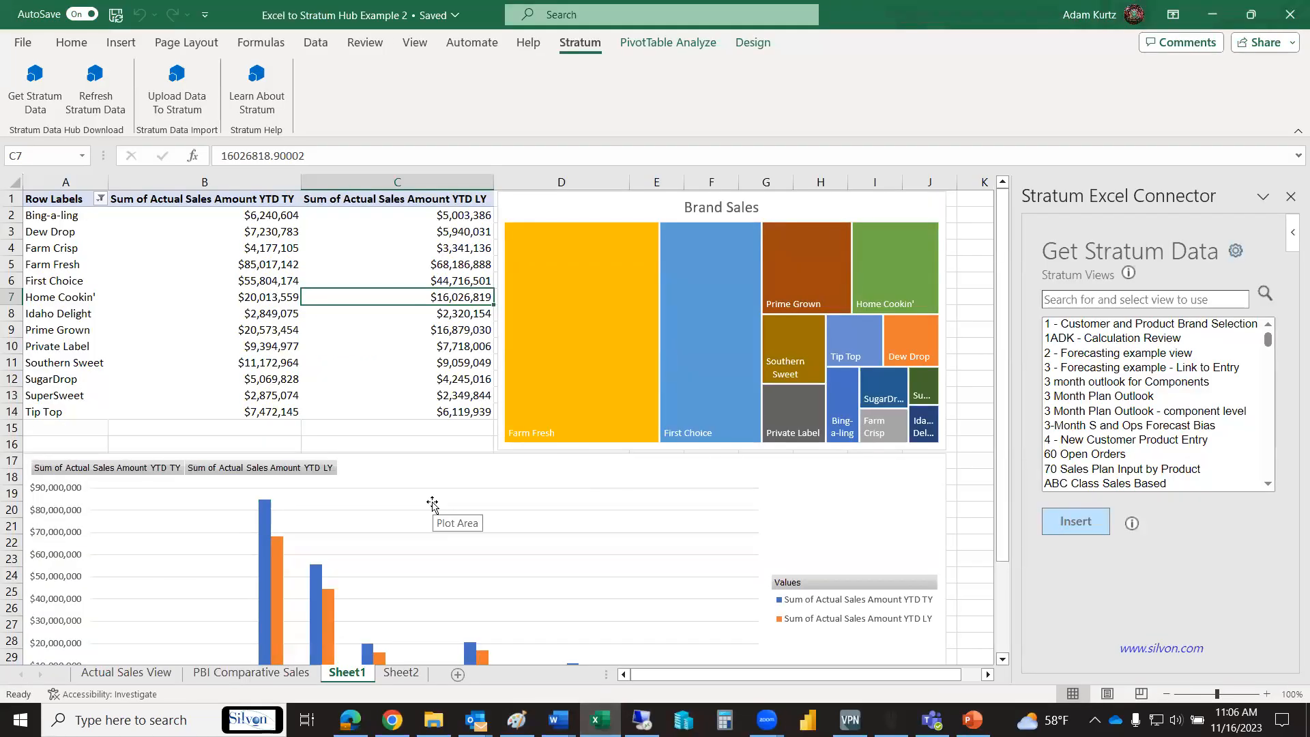
pyautogui.moveTo(604, 434)
pyautogui.click(1138, 299)
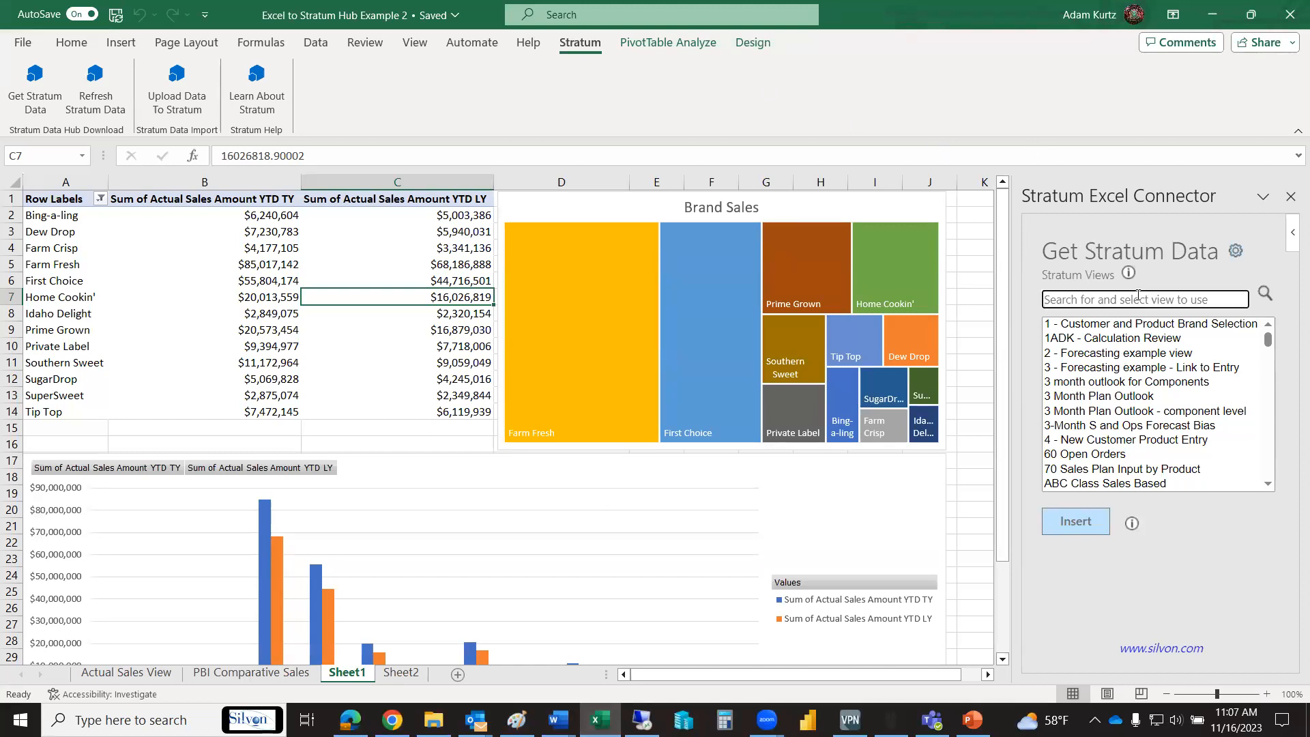
pyautogui.write('pbi')
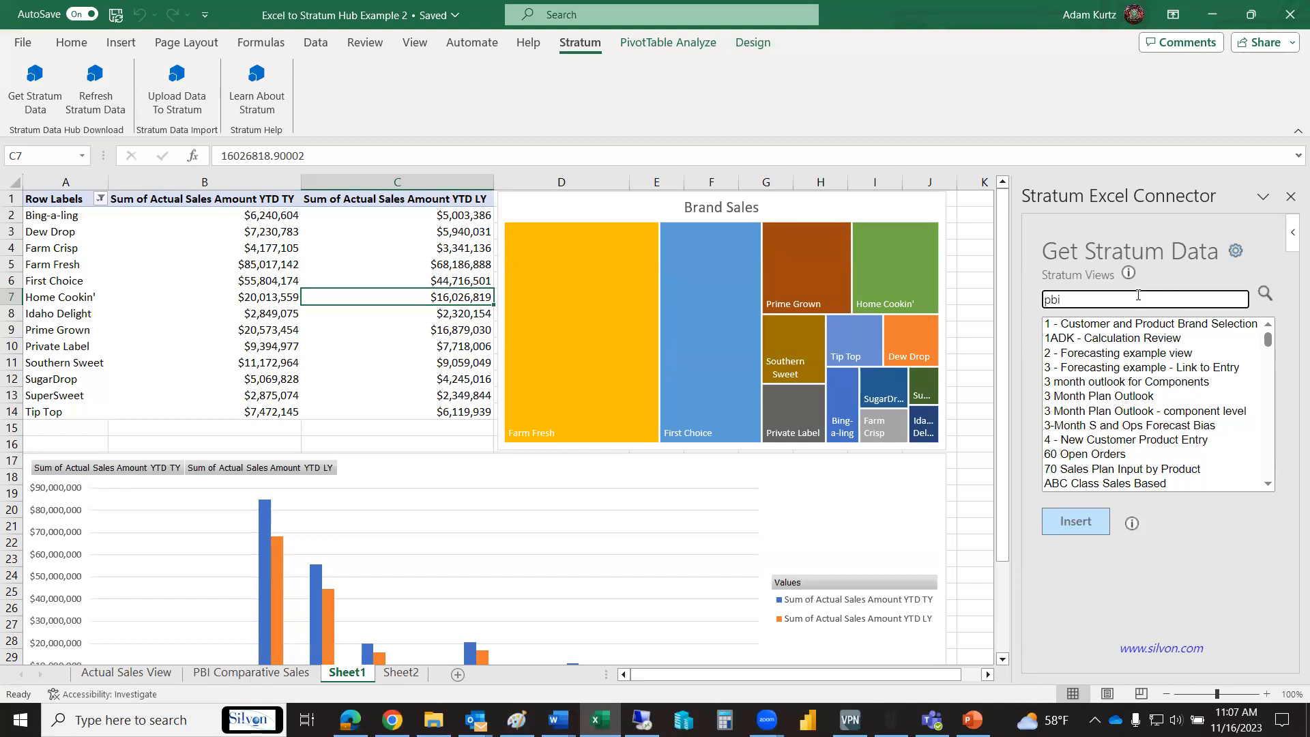
pyautogui.click(1264, 295)
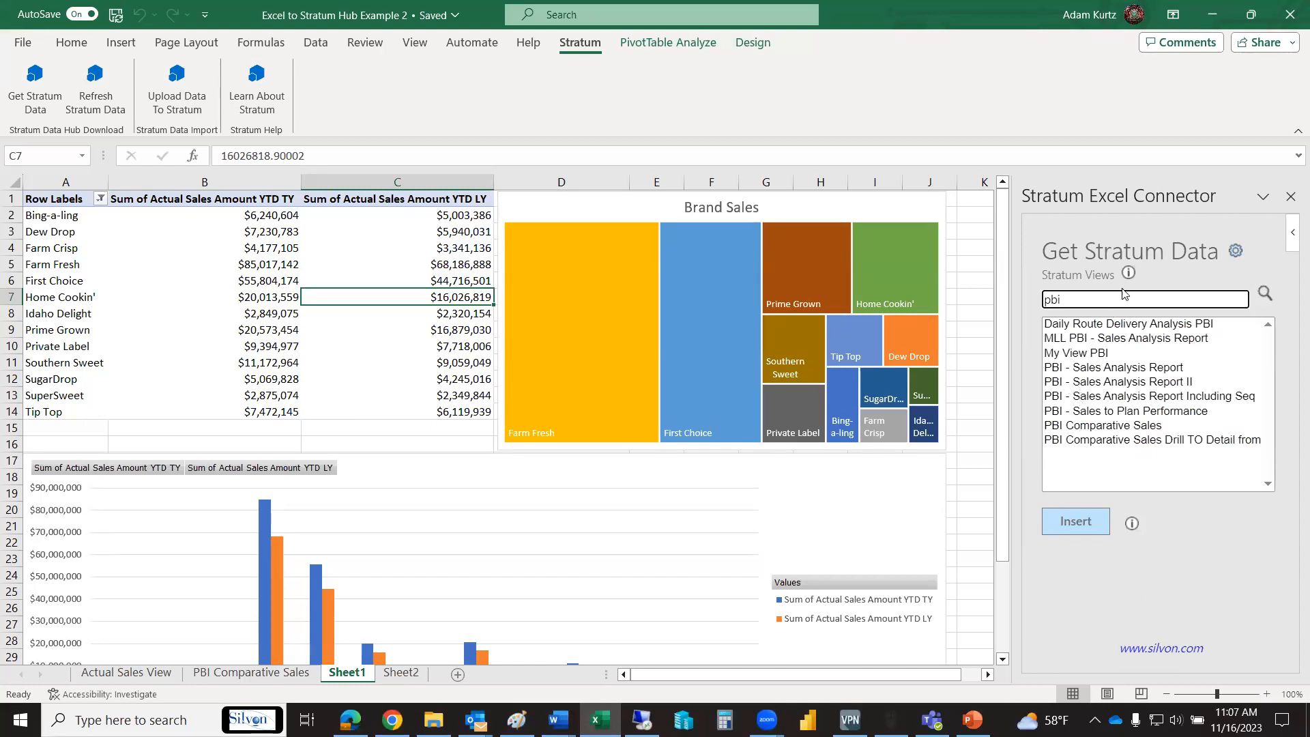
# - Search the Stratum views for "sales" instead and browse the matching views
pyautogui.press('BackSpace')
pyautogui.press('BackSpace')
pyautogui.press('BackSpace')
pyautogui.write('sales')
pyautogui.click(1265, 294)
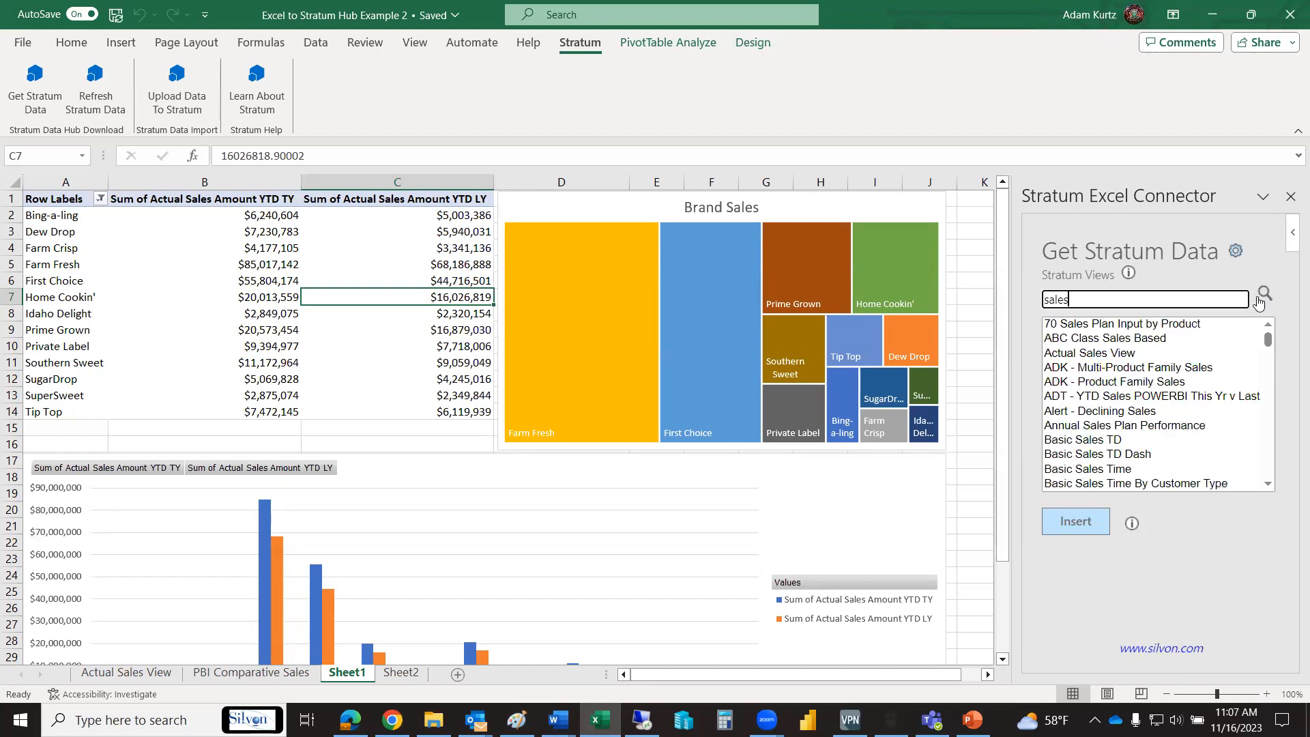
pyautogui.moveTo(1267, 341); pyautogui.dragTo(1278, 396)
# - Search the Stratum views for "pbi" again and show the PBI Comparative Sales sheet
pyautogui.moveTo(1075, 299); pyautogui.dragTo(976, 280)
pyautogui.write('pbi')
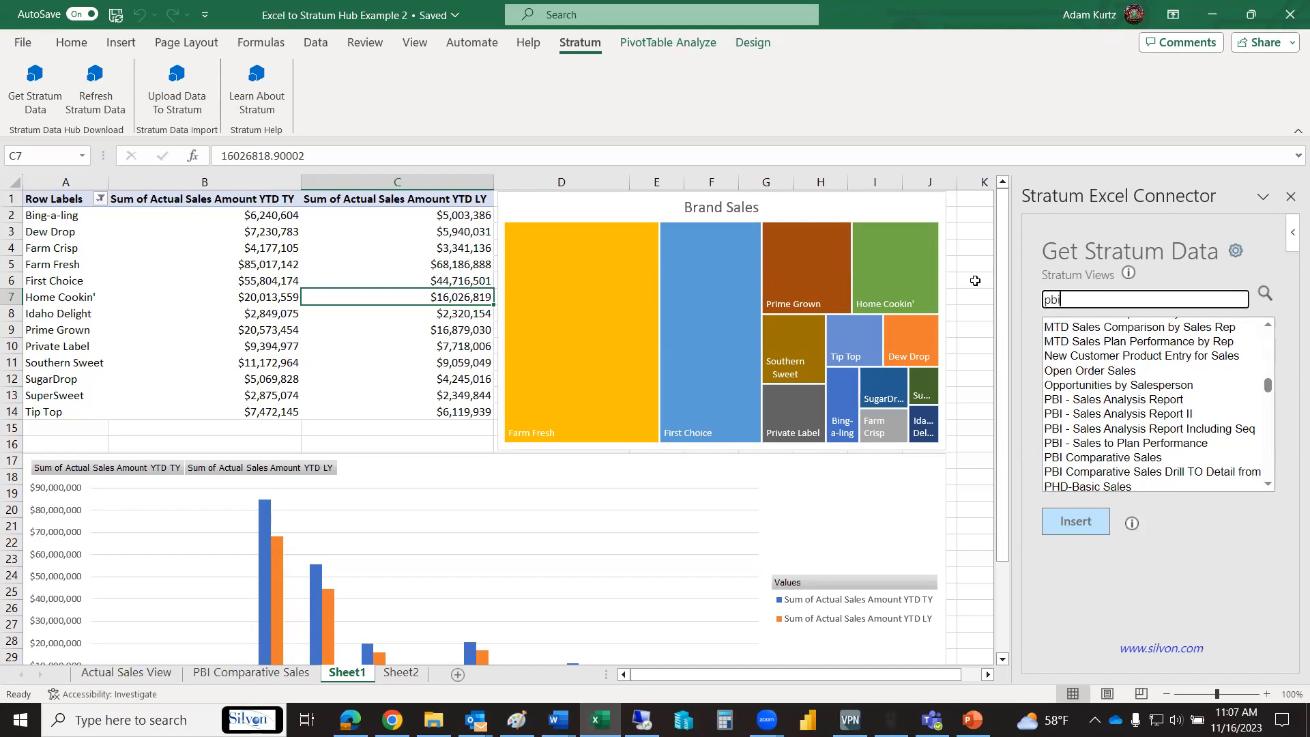
pyautogui.click(1265, 295)
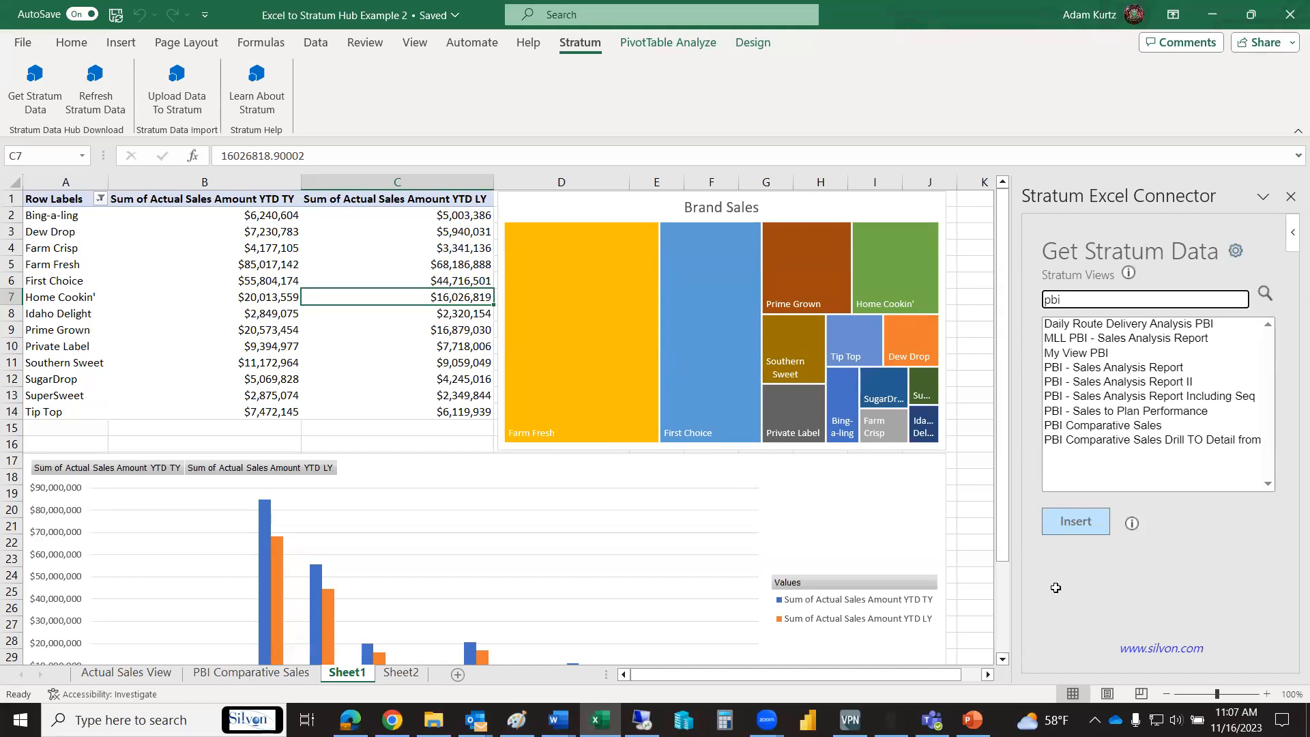
pyautogui.click(232, 672)
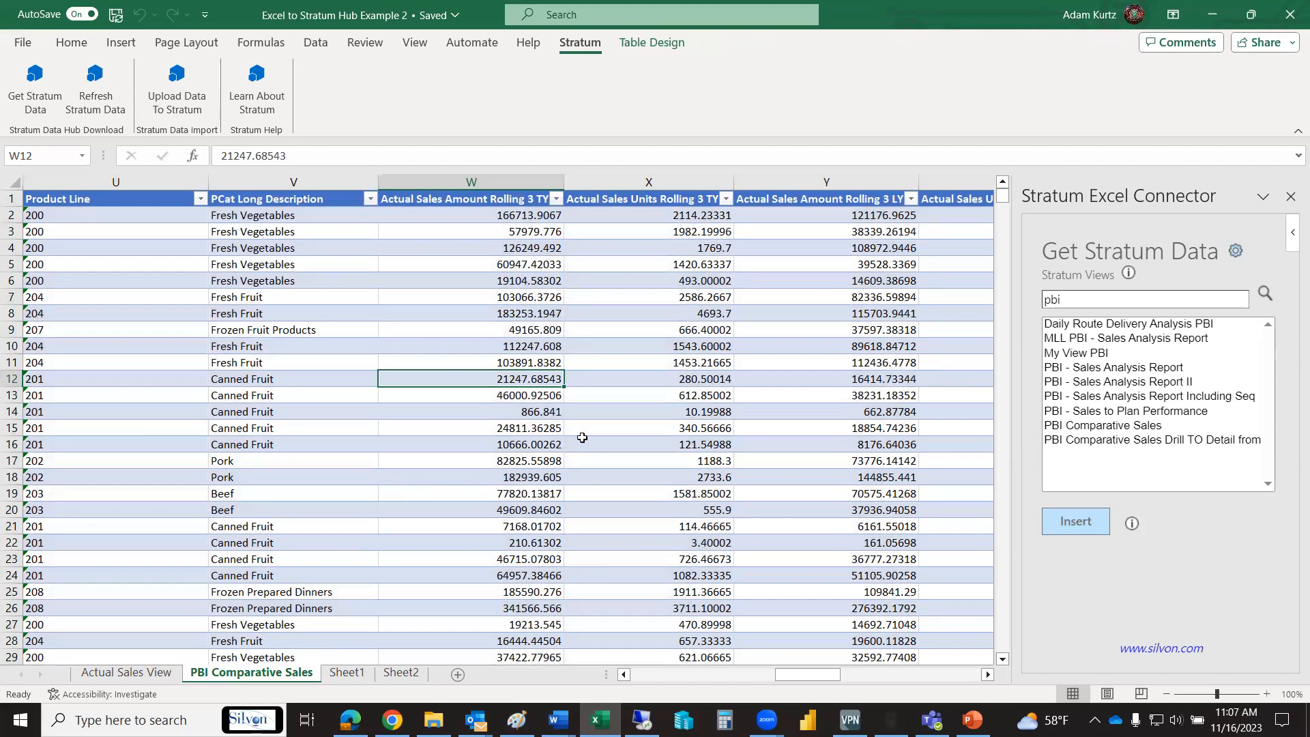
# - Switch to Stratum in Chrome, find the PBI Comparative Sales view by searching "pbi", and open it with the view list collapsed
pyautogui.click(392, 719)
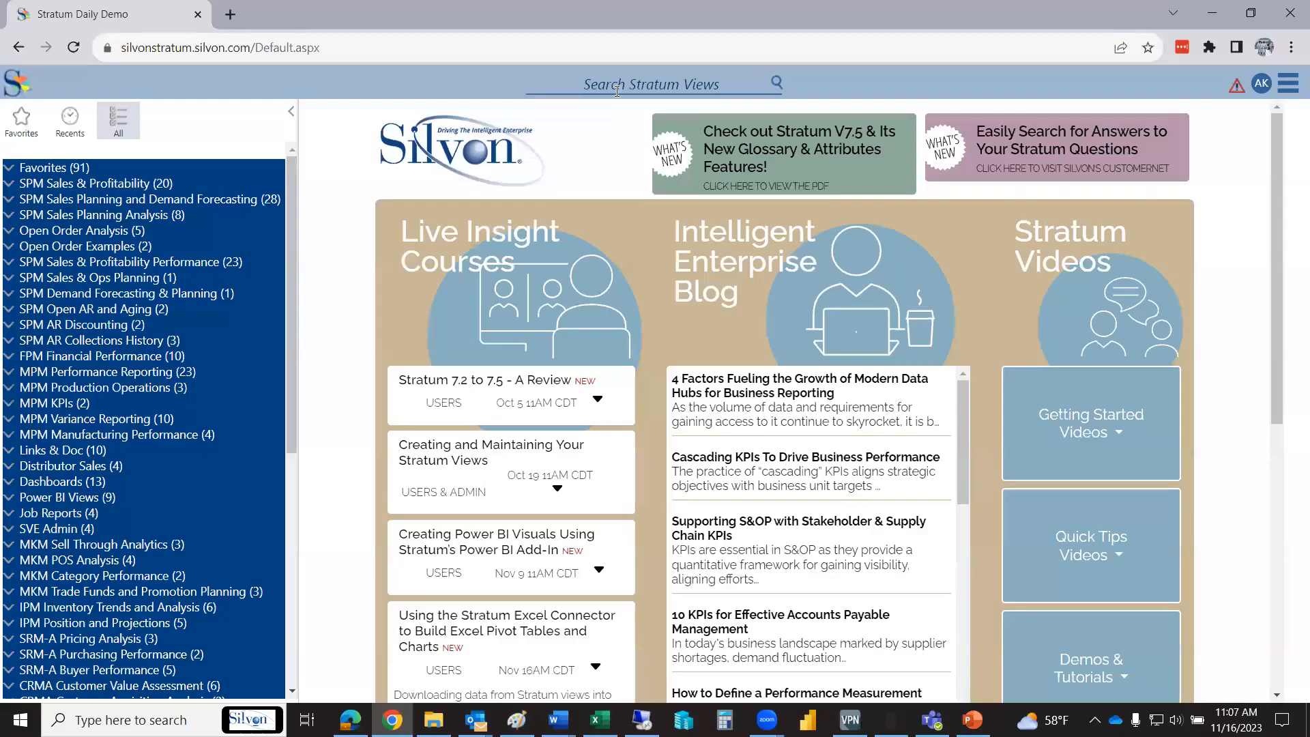
pyautogui.click(617, 87)
pyautogui.write('pbi')
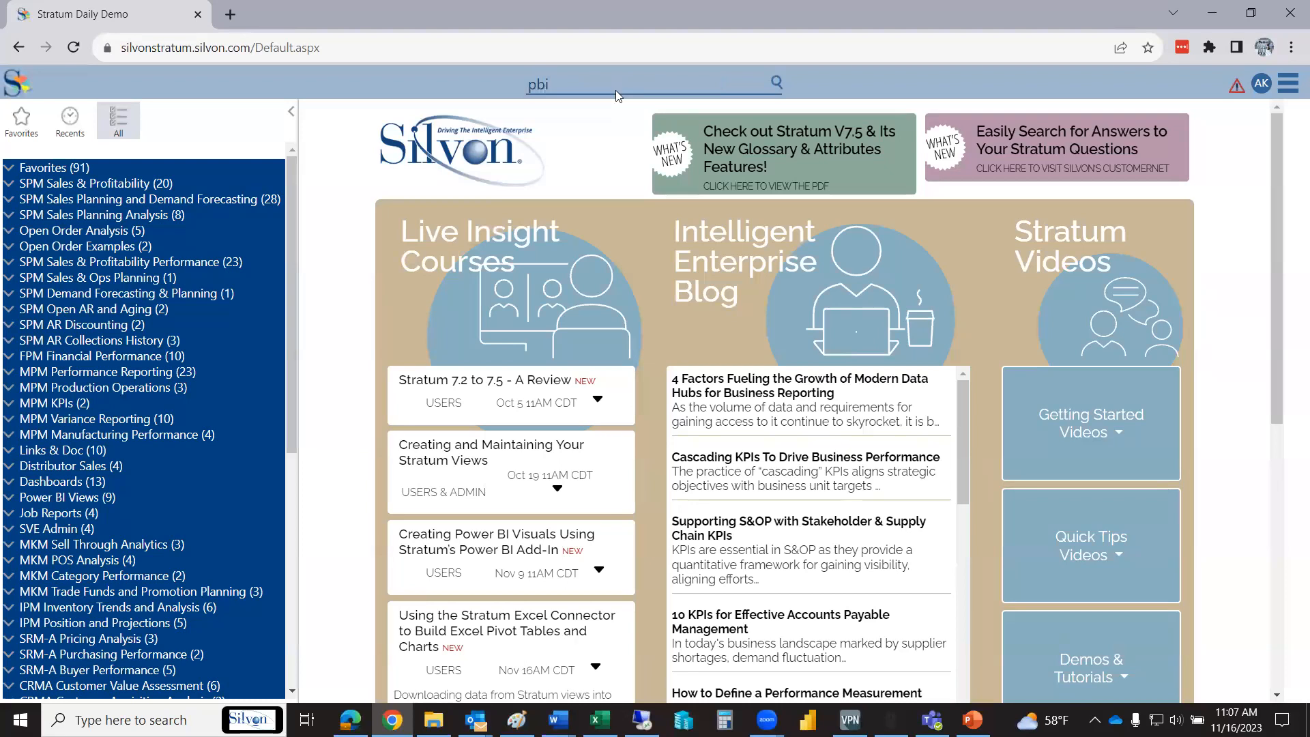
pyautogui.press('Return')
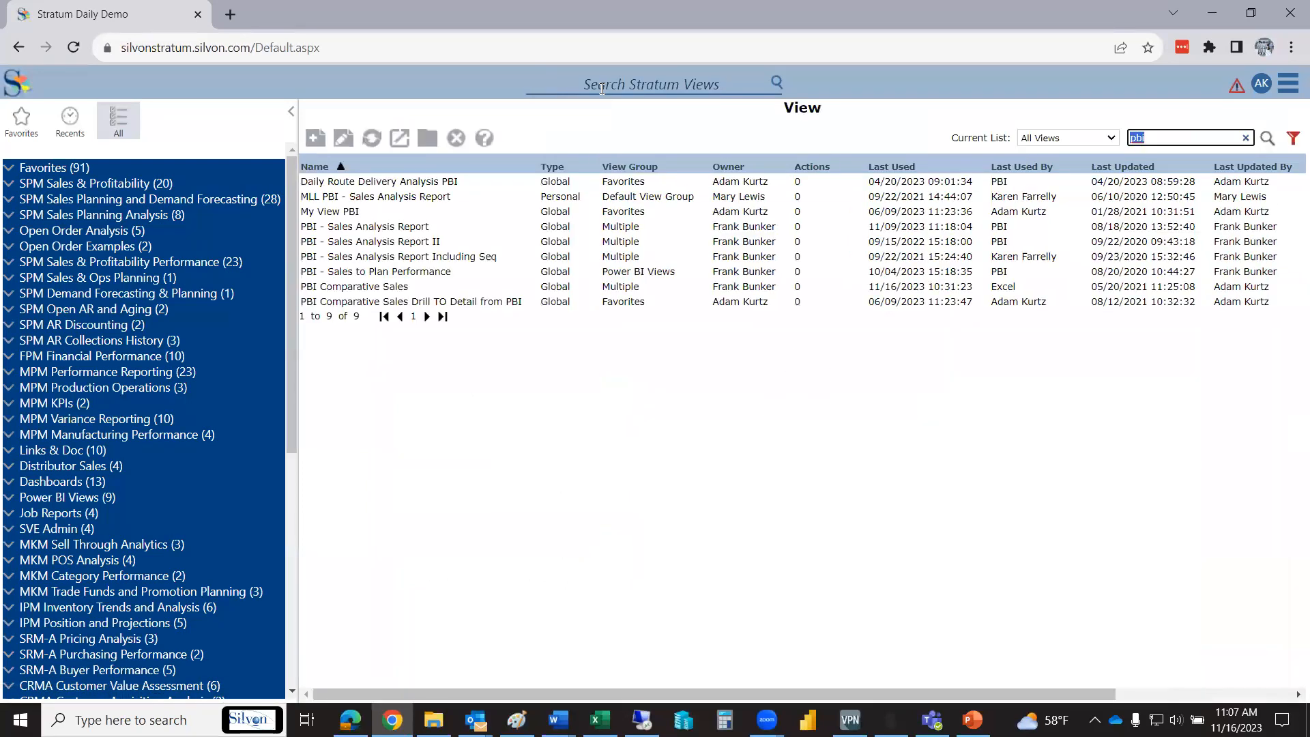
pyautogui.doubleClick(409, 286)
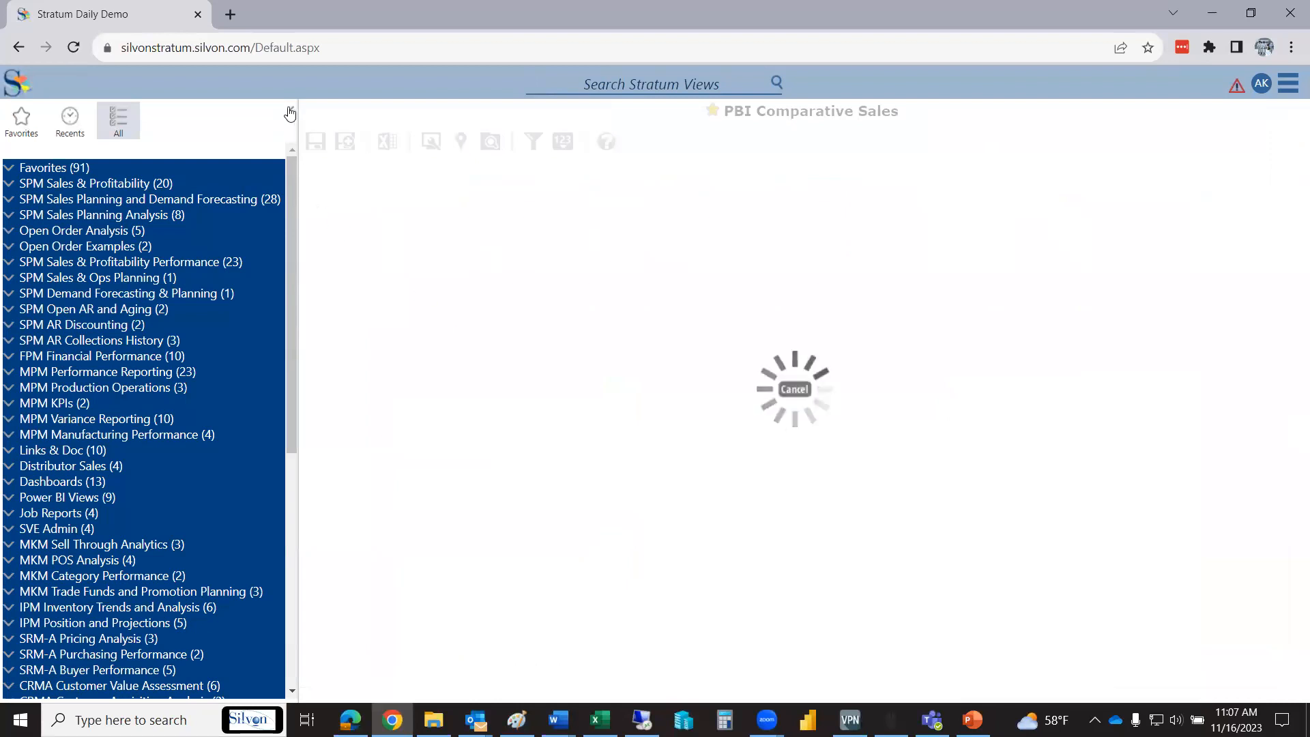
pyautogui.click(293, 110)
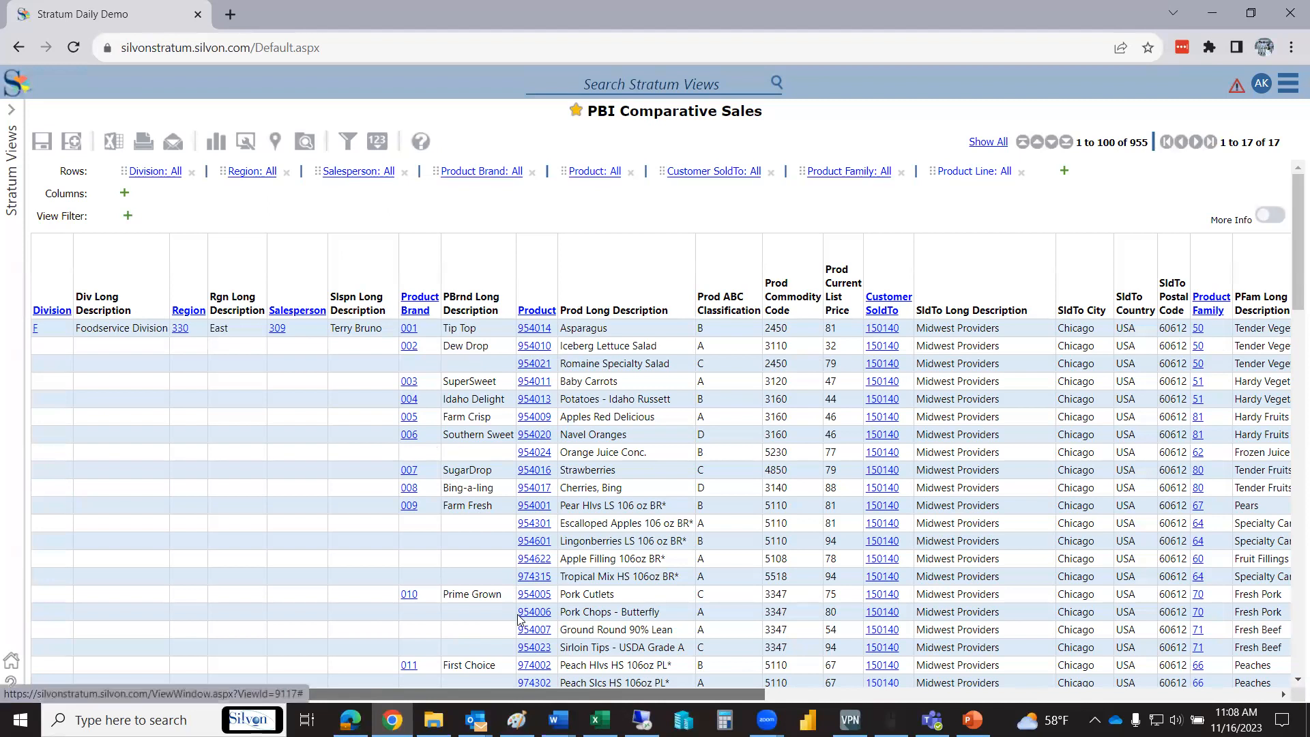
# - Examine the PBI Comparative Sales view's row attributes and its sales, units, percent change and gross margin columns
pyautogui.hscroll(5, 570, 702)
pyautogui.hscroll(3, 570, 702)
pyautogui.hscroll(3, 570, 703)
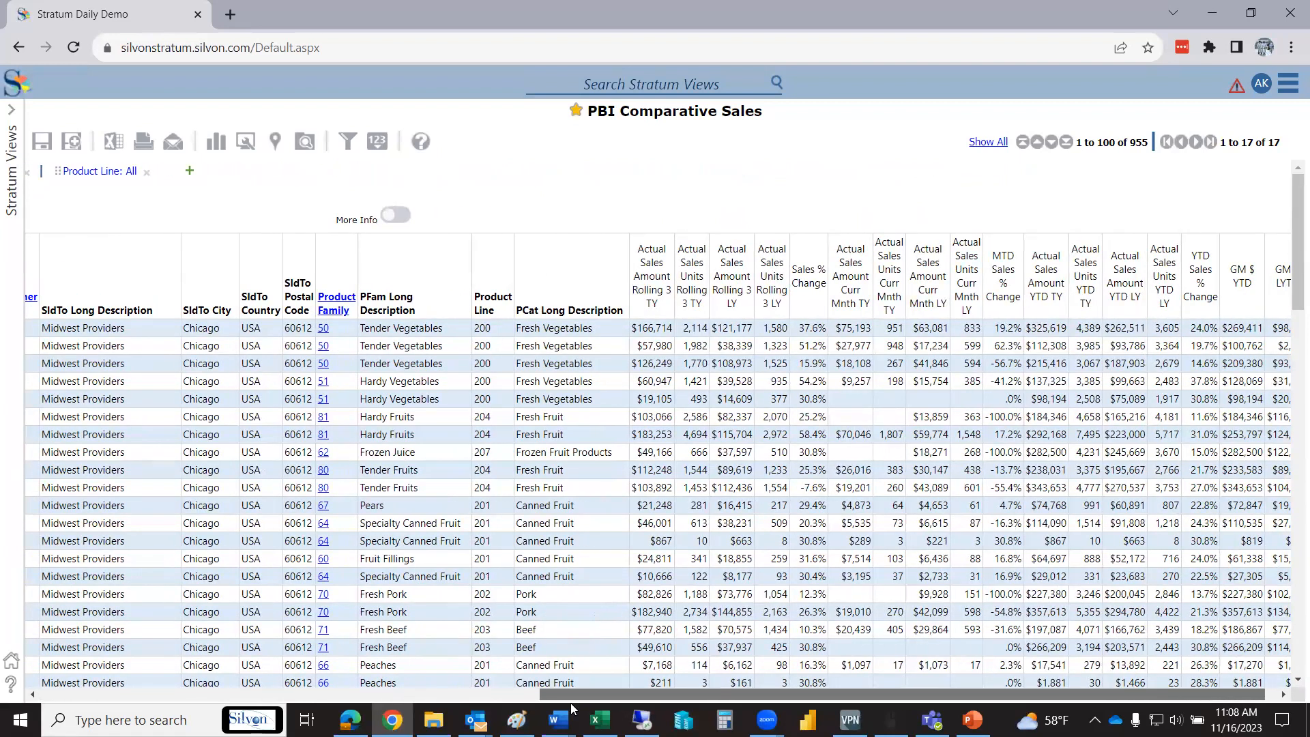
pyautogui.hscroll(-15, 571, 703)
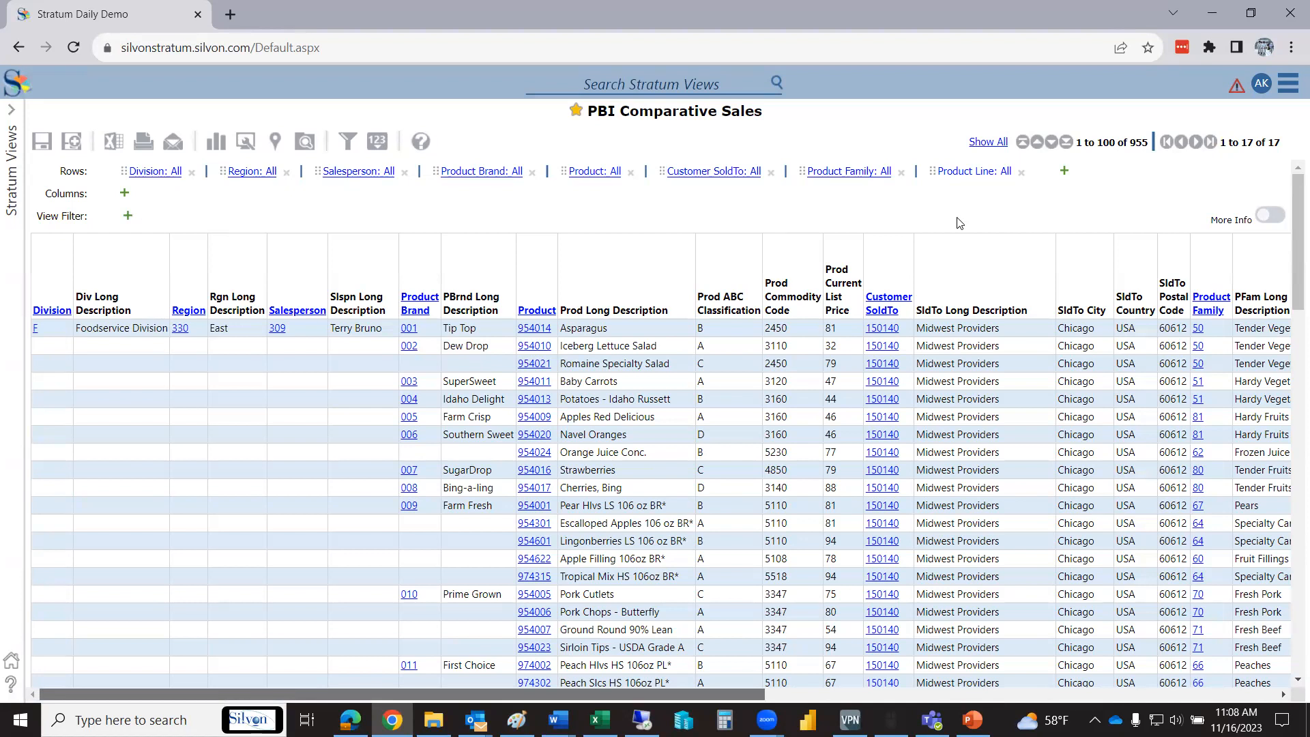
pyautogui.hscroll(10, 592, 634)
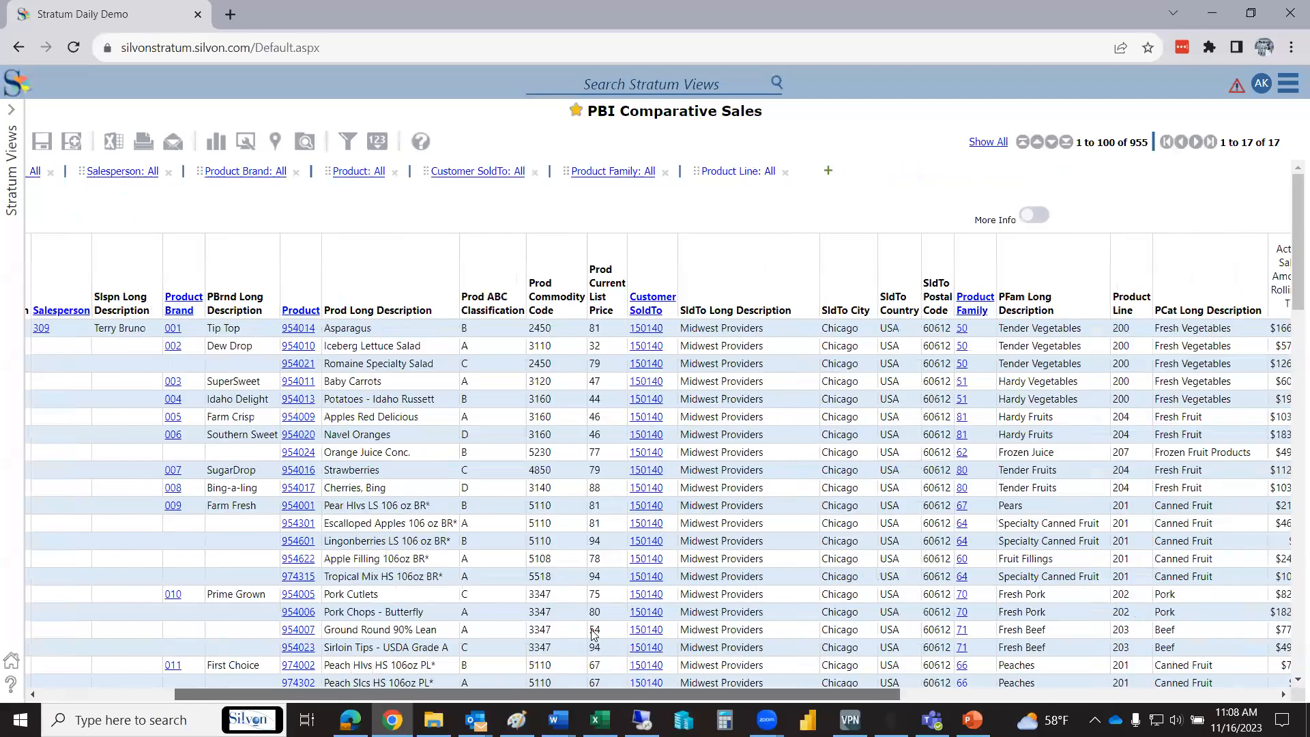
pyautogui.hscroll(-7, 764, 634)
pyautogui.hscroll(-3, 740, 636)
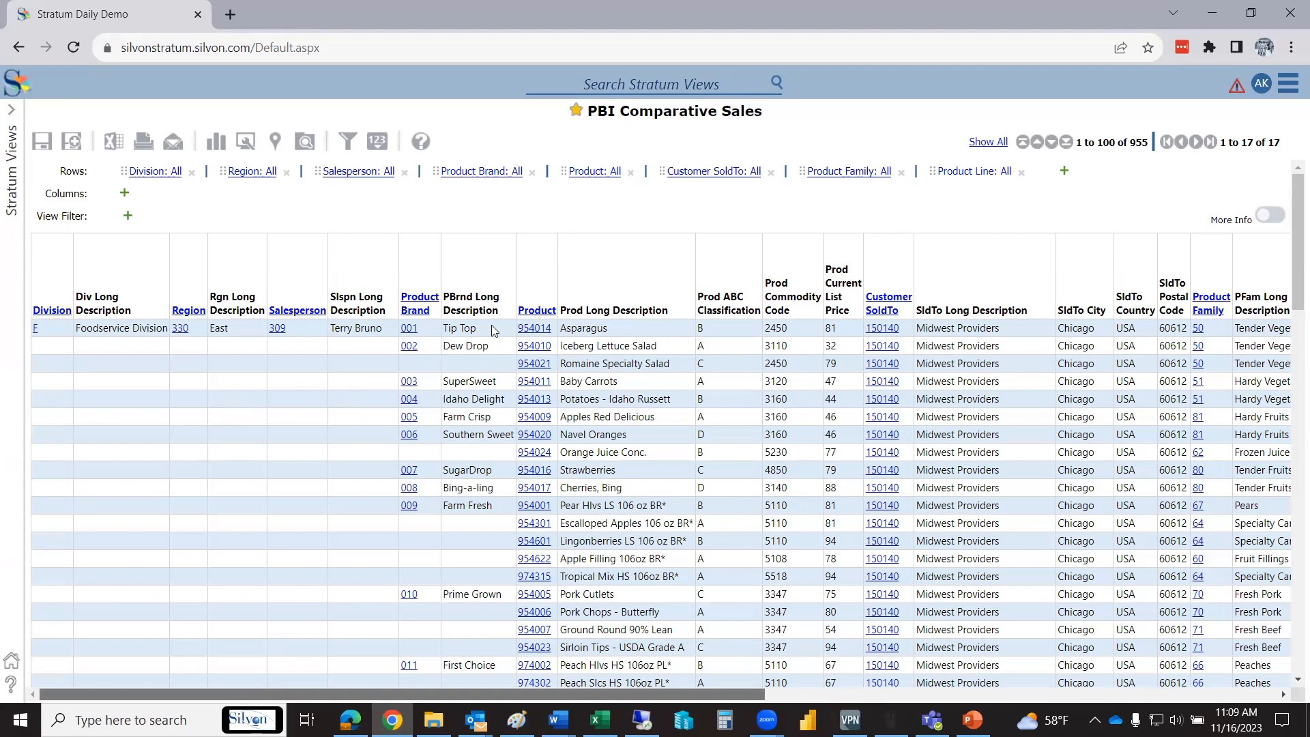
pyautogui.moveTo(547, 694); pyautogui.dragTo(746, 637)
pyautogui.hscroll(-2, 746, 636)
pyautogui.hscroll(8, 746, 637)
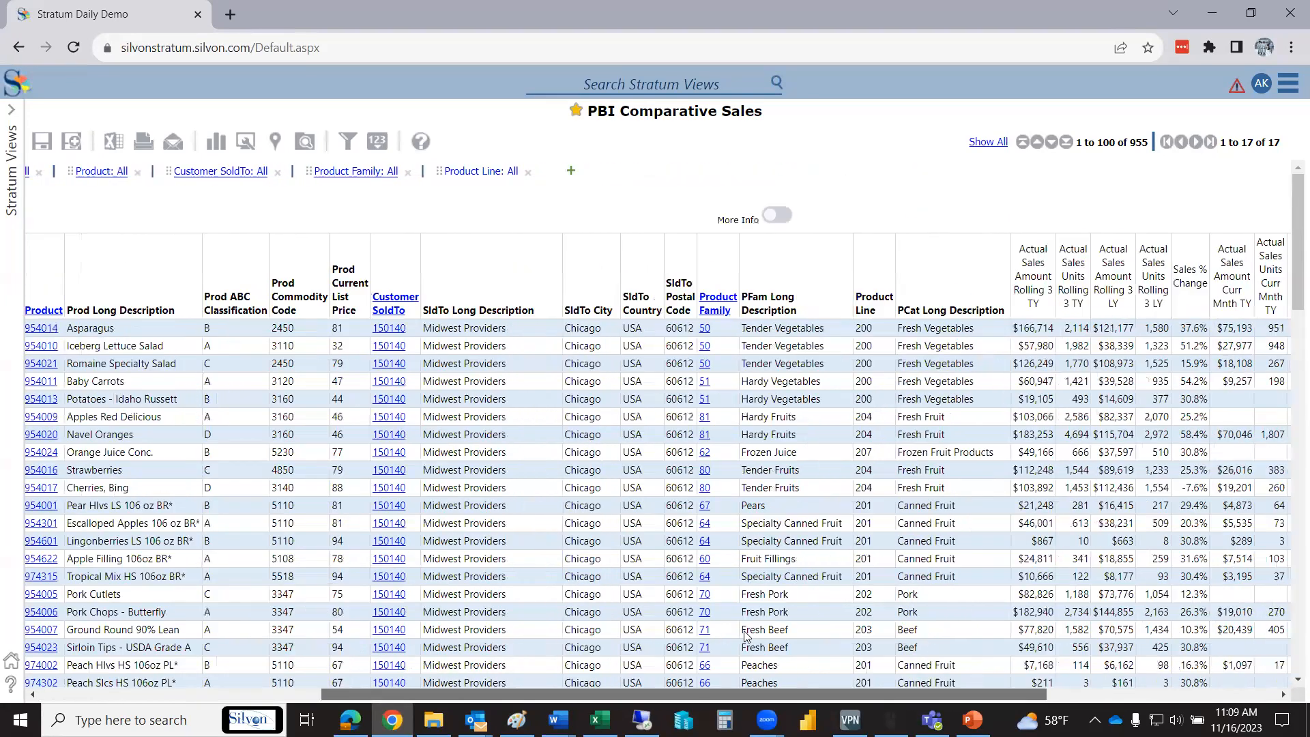
pyautogui.hscroll(3, 746, 636)
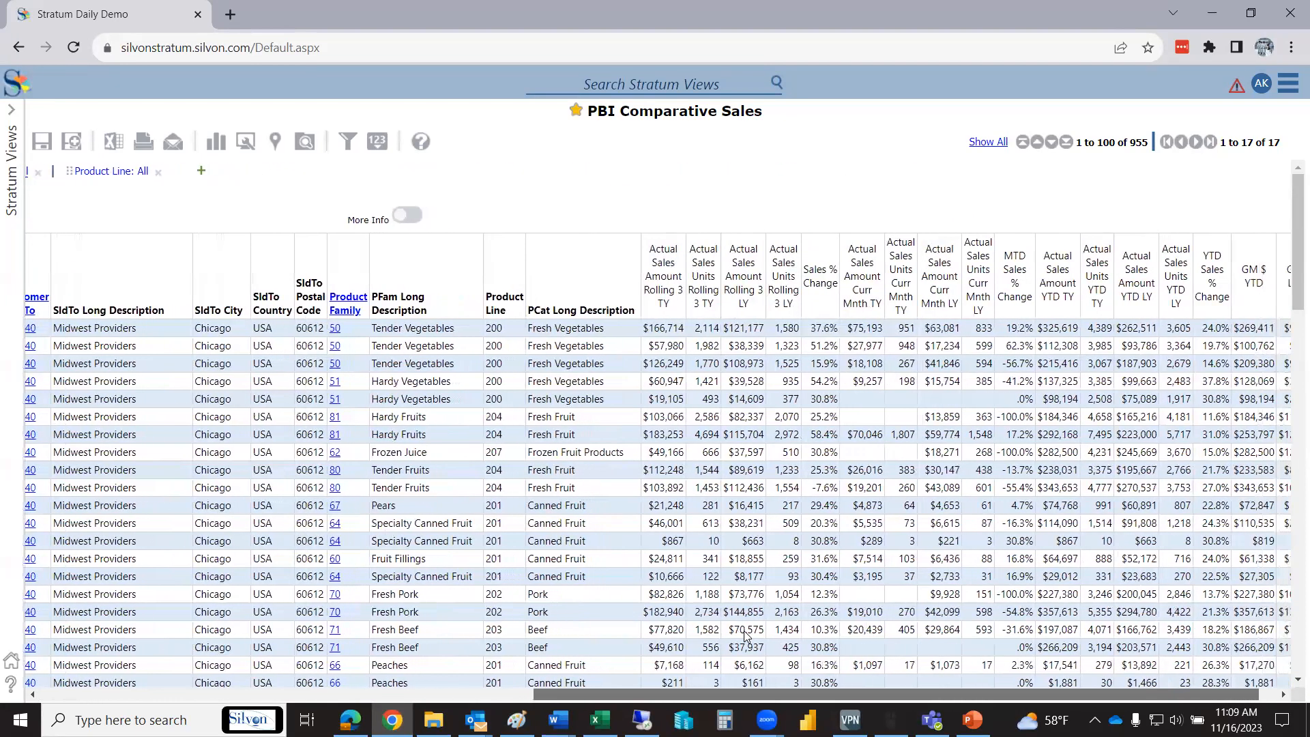
pyautogui.hscroll(-15, 746, 636)
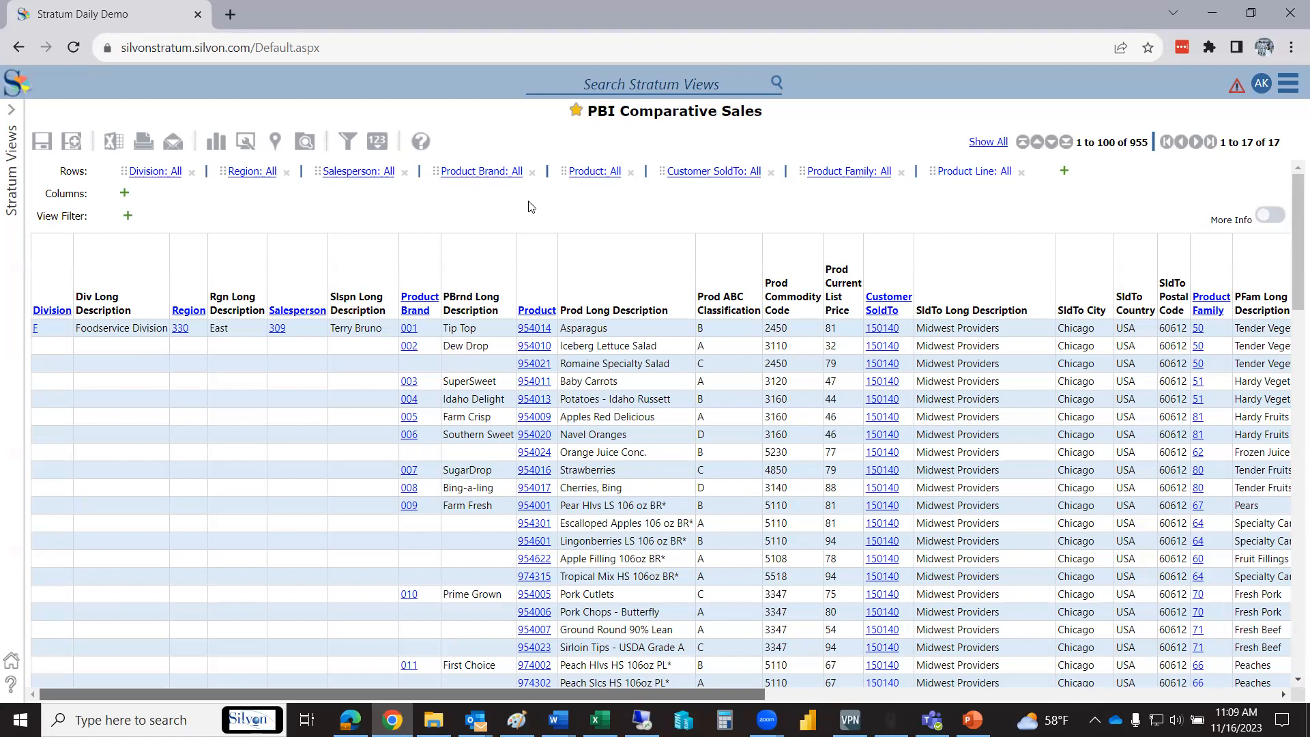
pyautogui.hscroll(10, 420, 618)
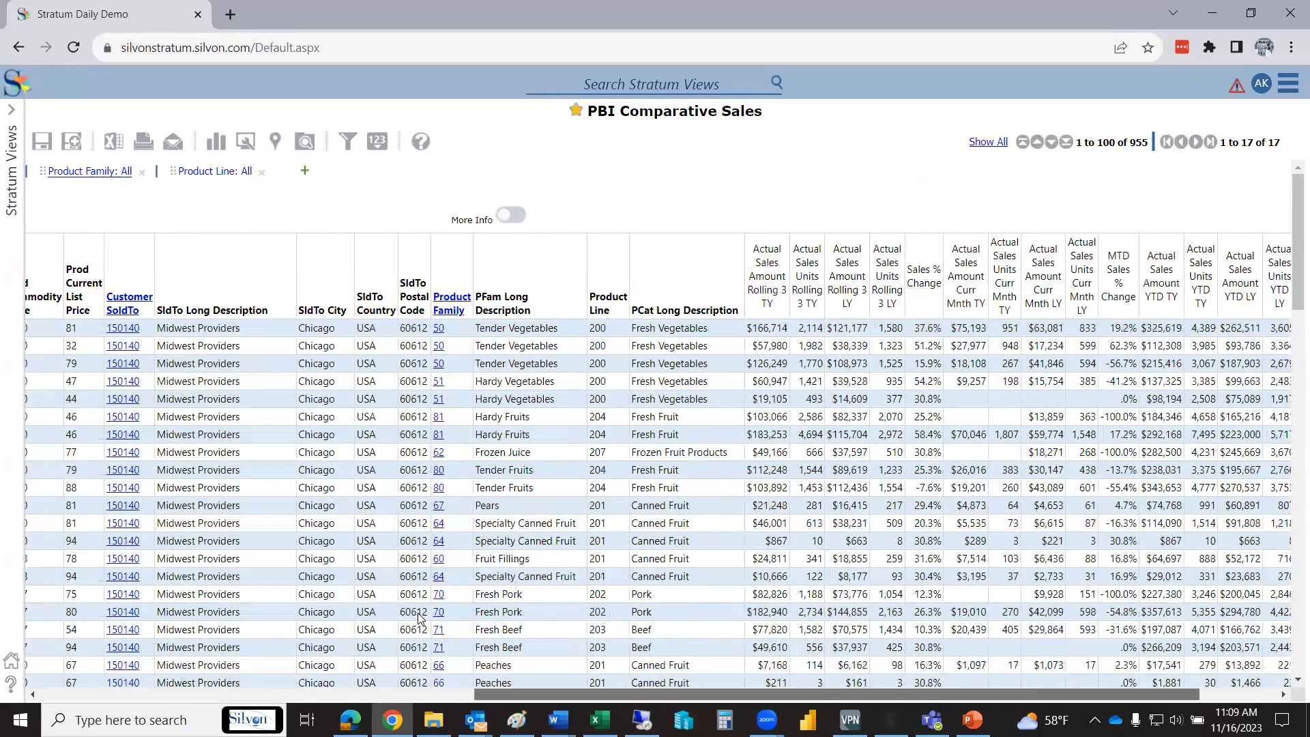
pyautogui.hscroll(3, 420, 618)
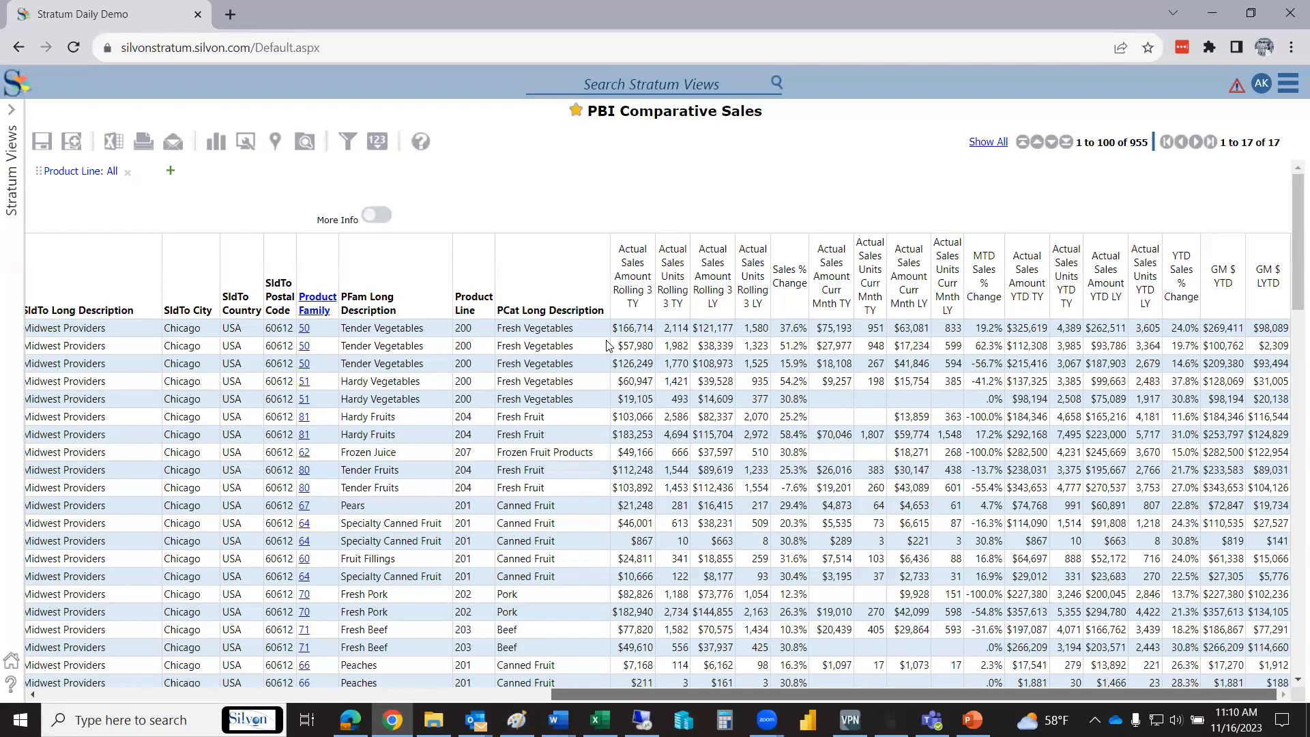
# - Switch back to the Excel workbook and refresh its Stratum data for Actual Sales View and PBI Comparative Sales
pyautogui.click(599, 719)
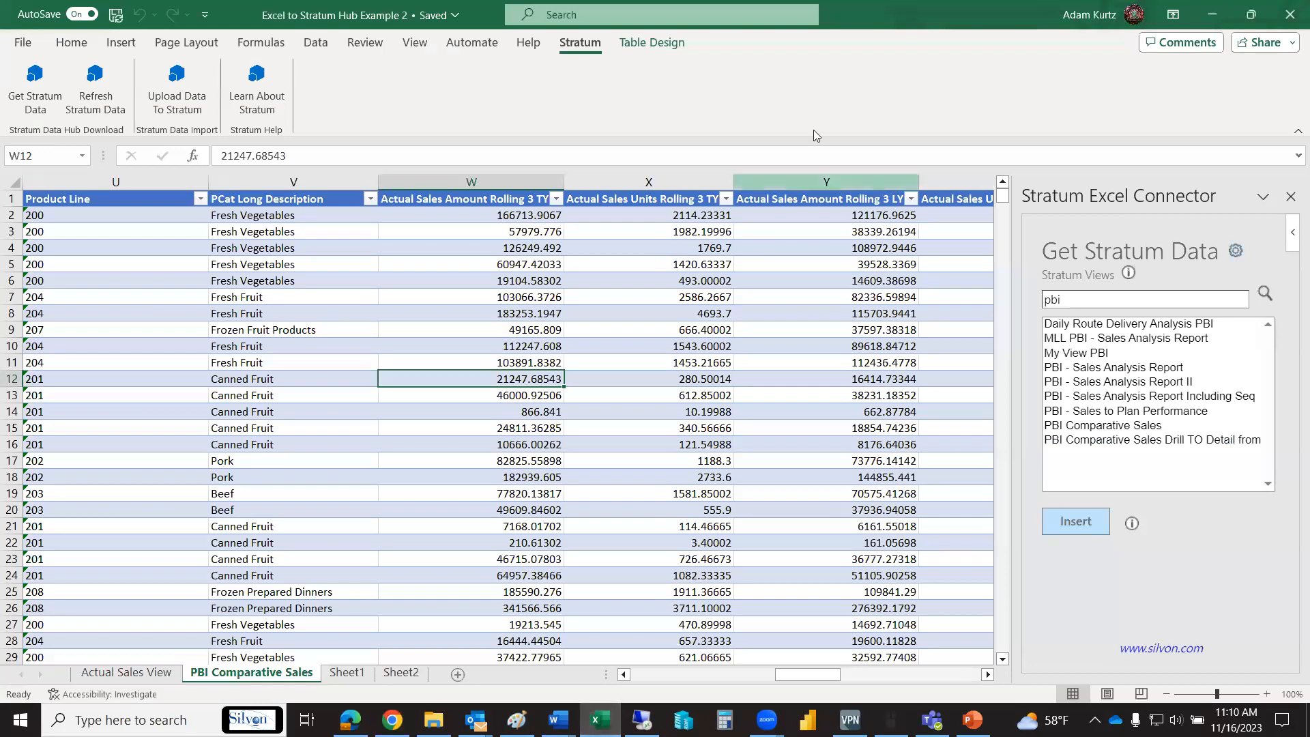
pyautogui.click(31, 86)
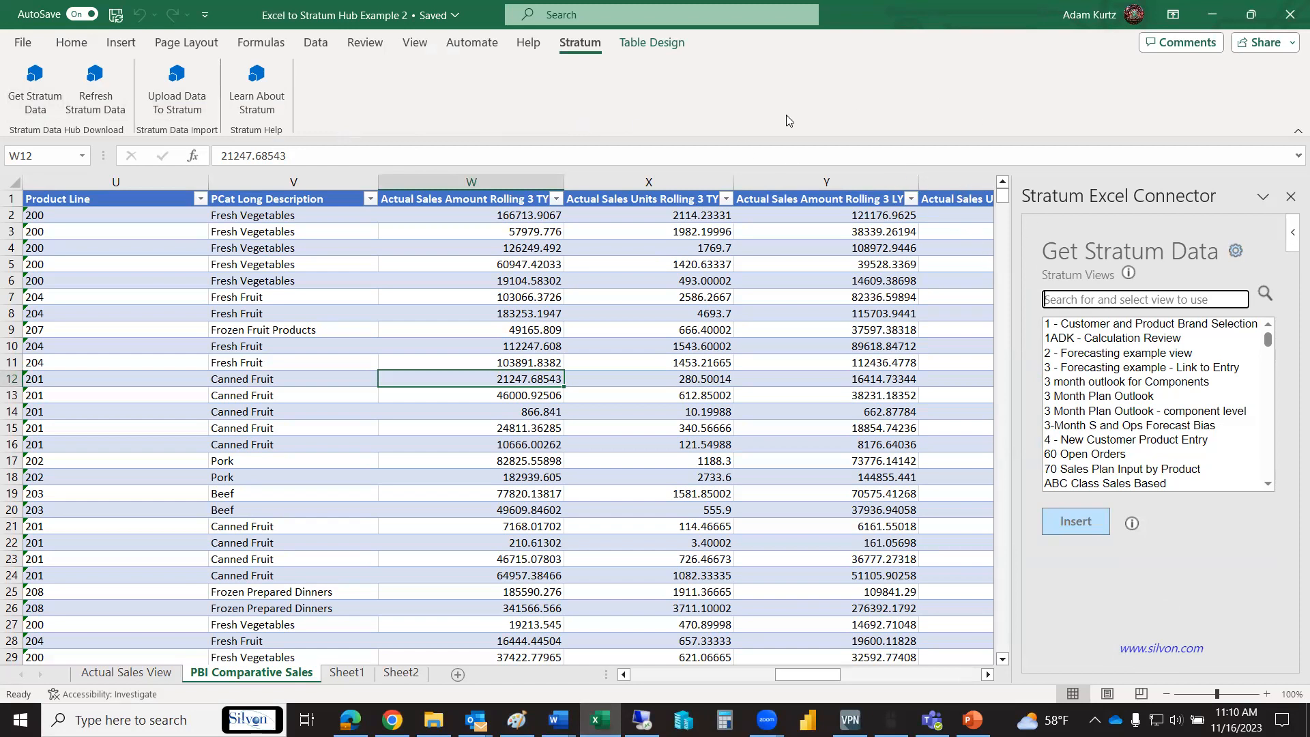
pyautogui.click(85, 81)
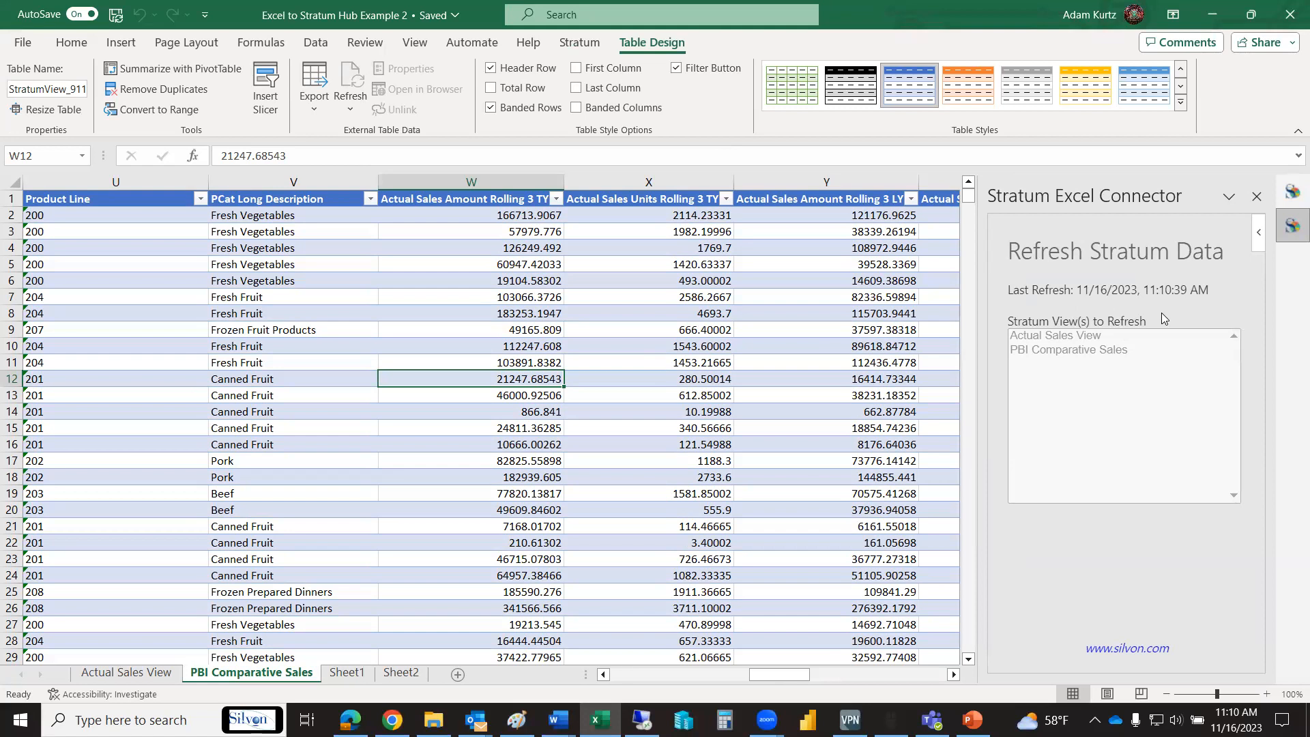
pyautogui.click(573, 42)
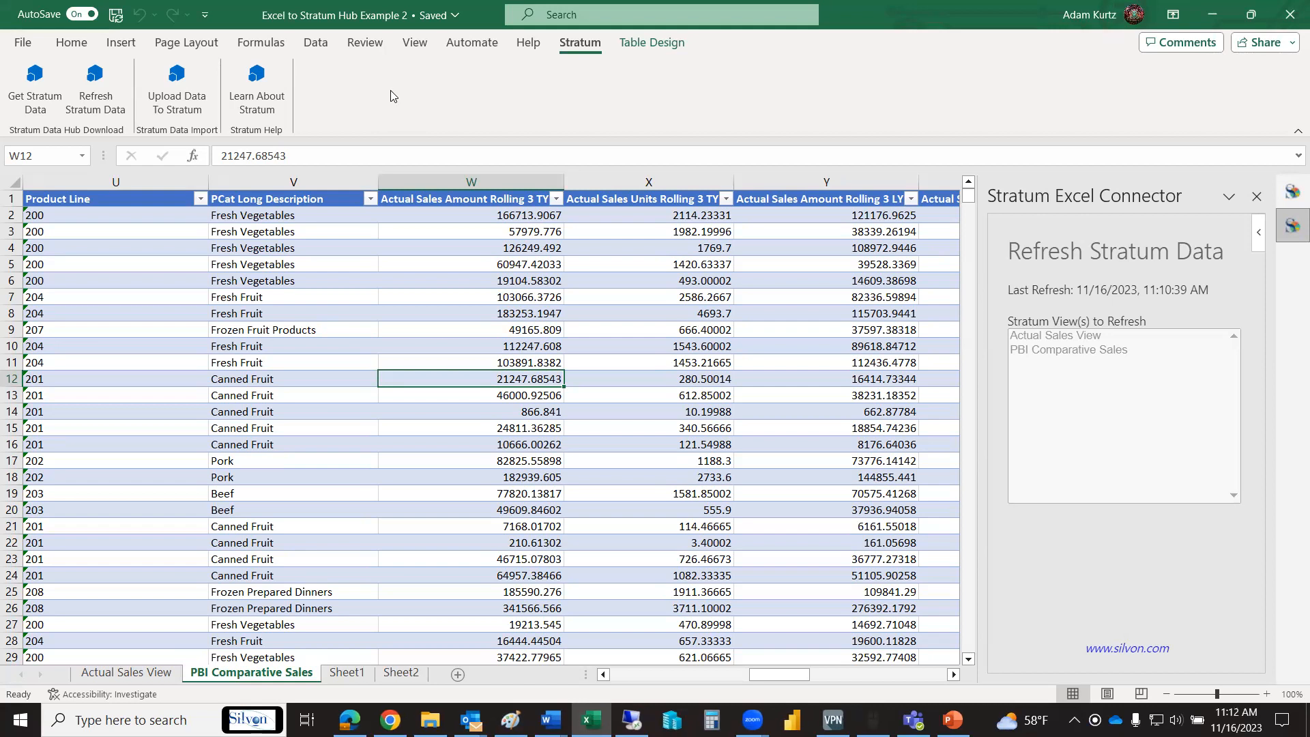
# - Review the Actual Sales View and PBI Comparative Sales data sheets and the Sheet1 pivot table with its brand charts
pyautogui.click(129, 673)
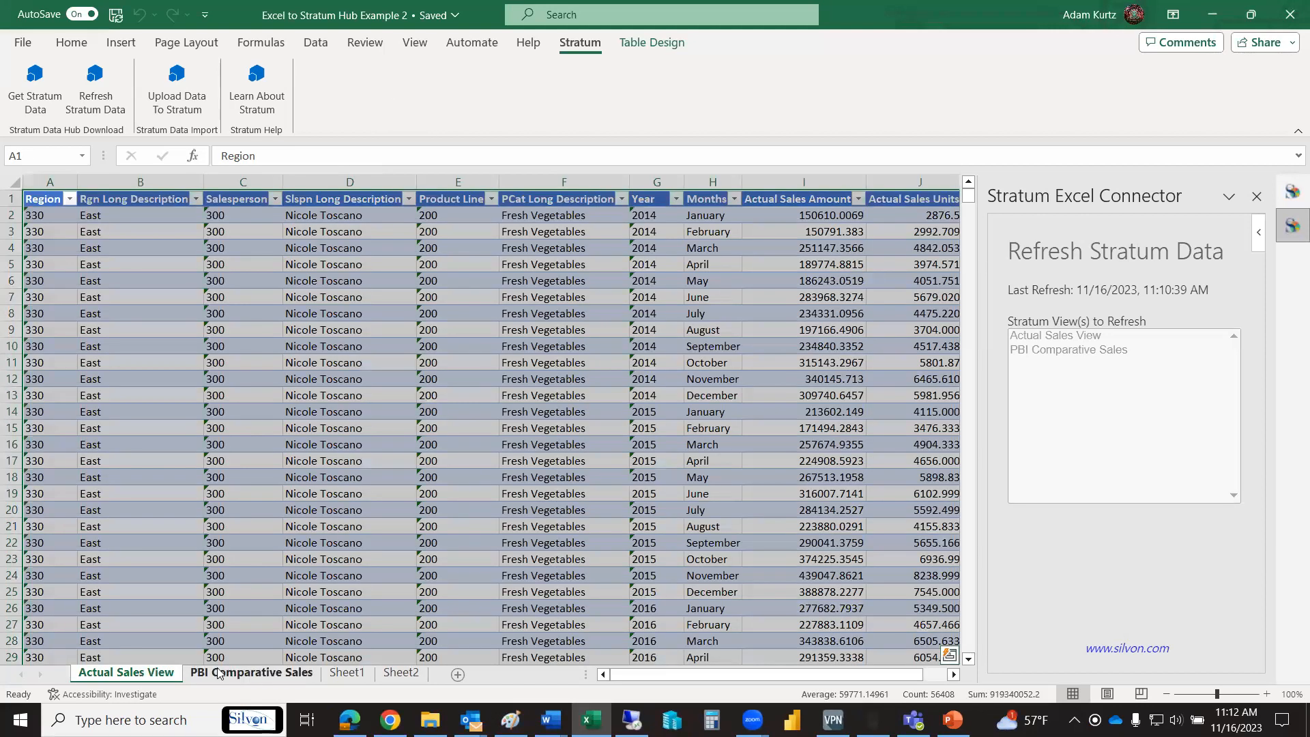
pyautogui.click(219, 673)
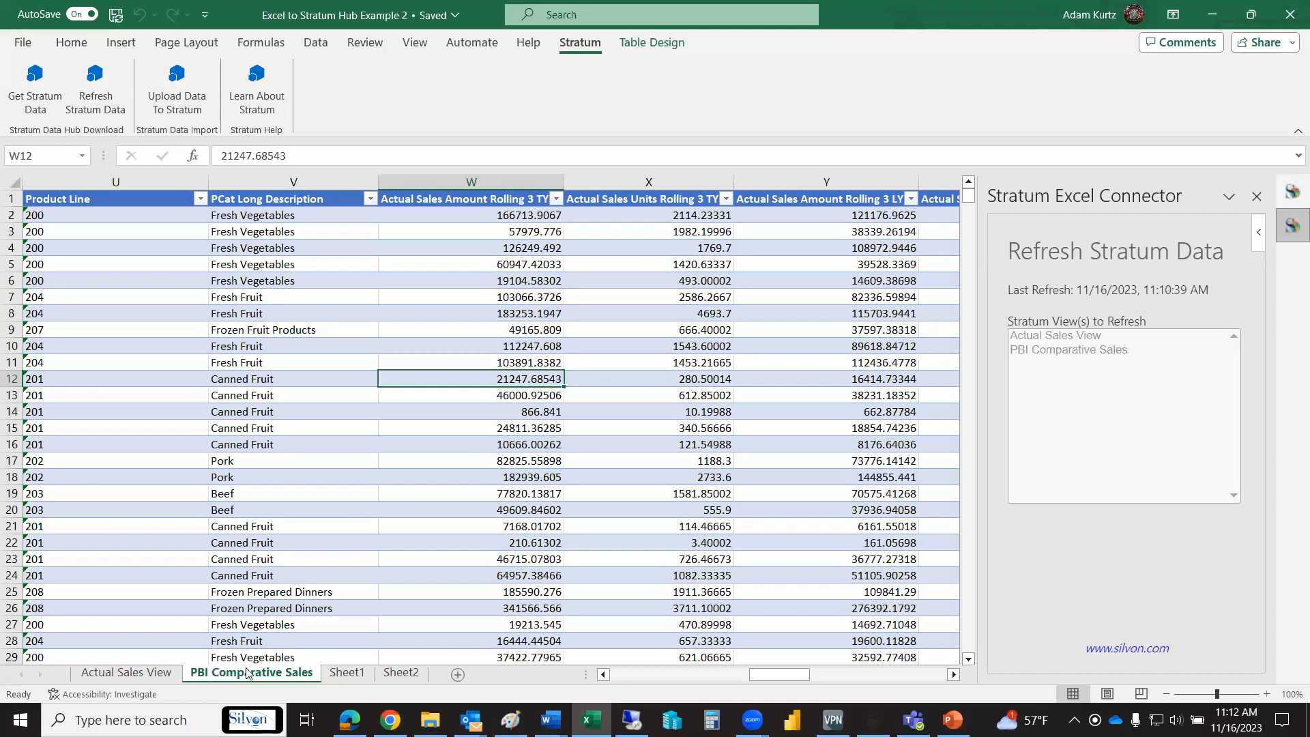
pyautogui.hotkey('ctrl', 'pagedown')
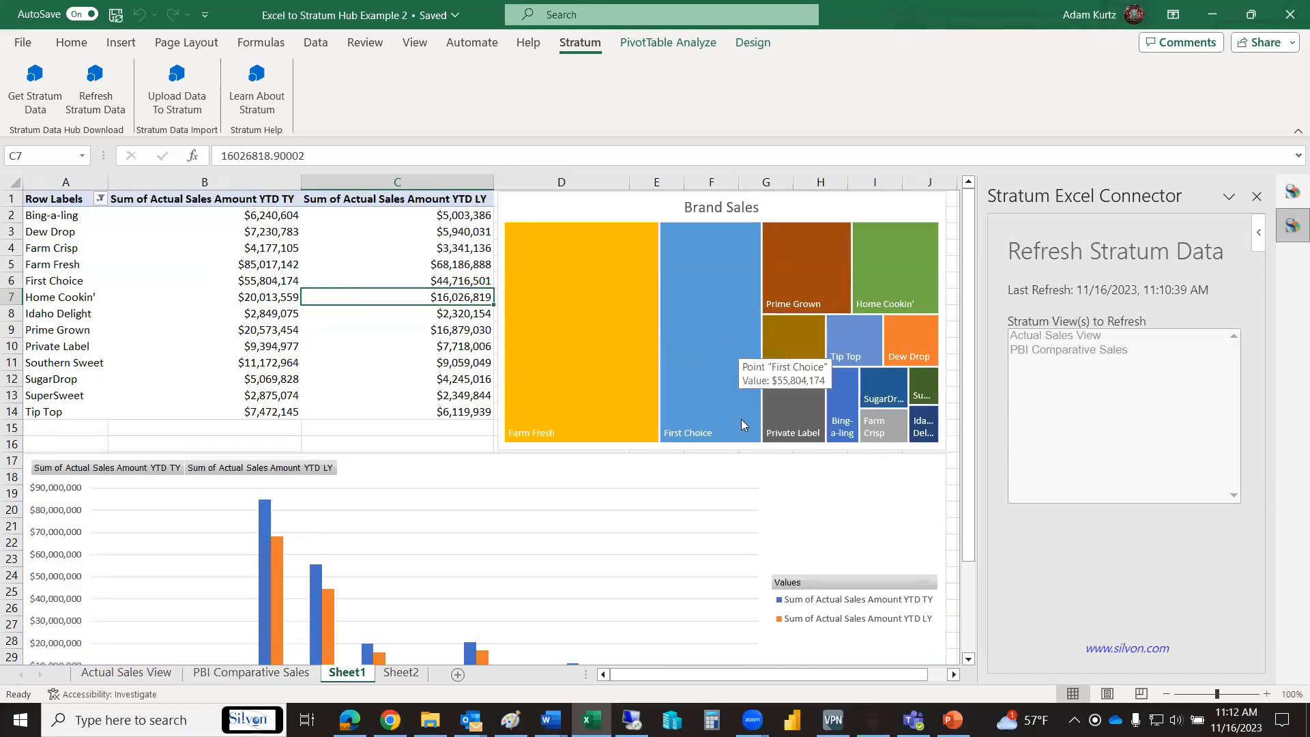
pyautogui.moveTo(967, 457)
pyautogui.mouseDown()
pyautogui.moveTo(982, 559)
pyautogui.moveTo(975, 454)
pyautogui.mouseUp()
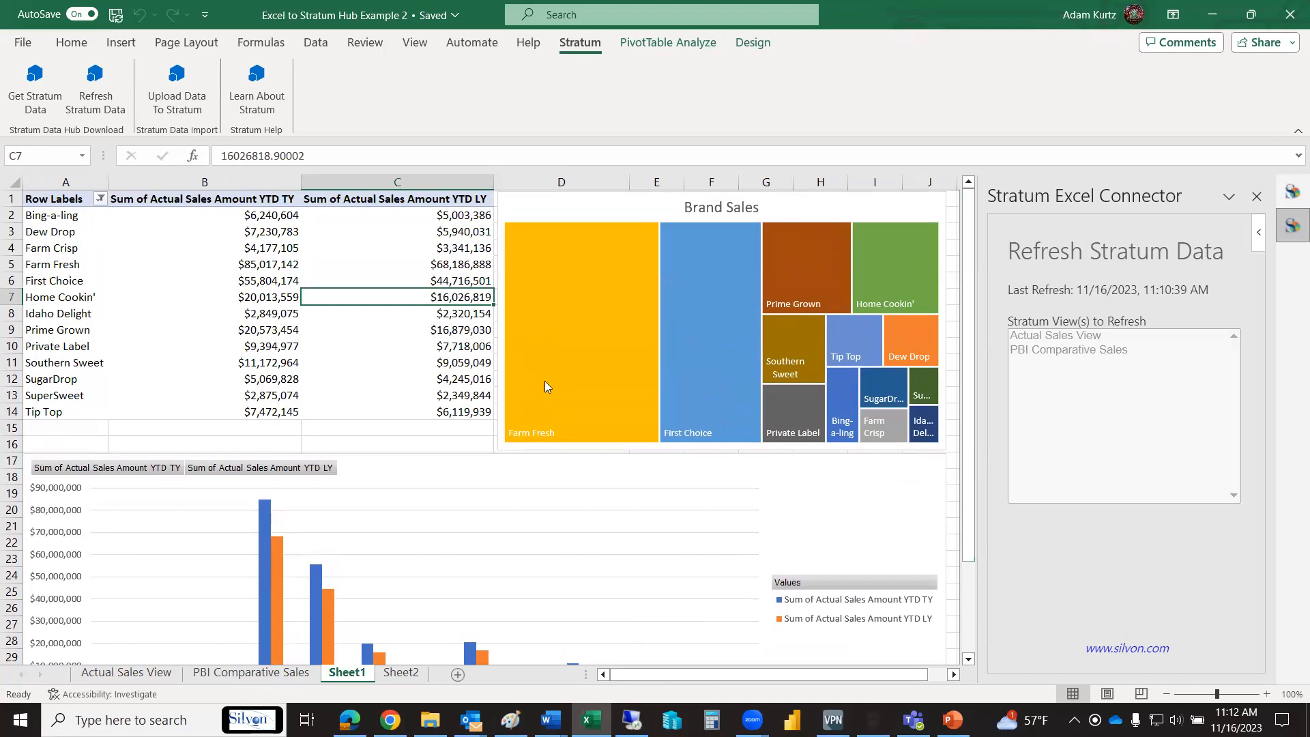
pyautogui.click(246, 674)
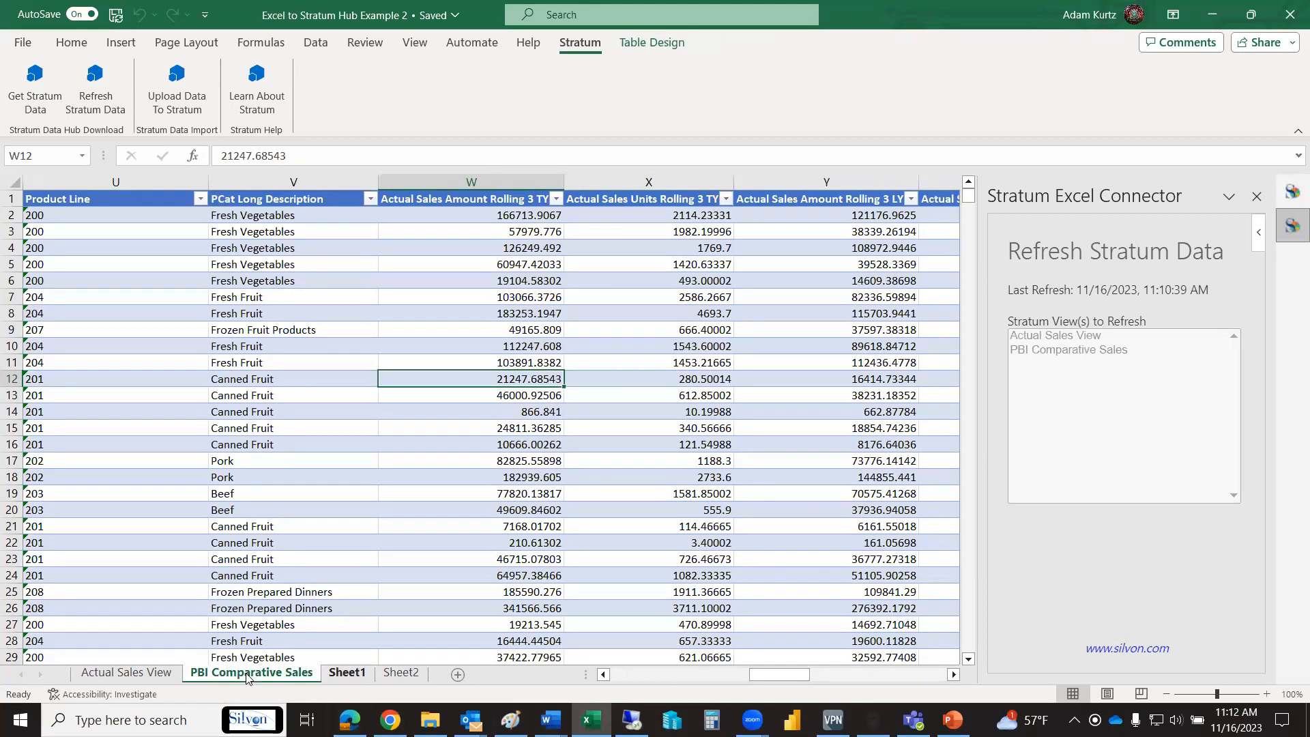
pyautogui.click(346, 672)
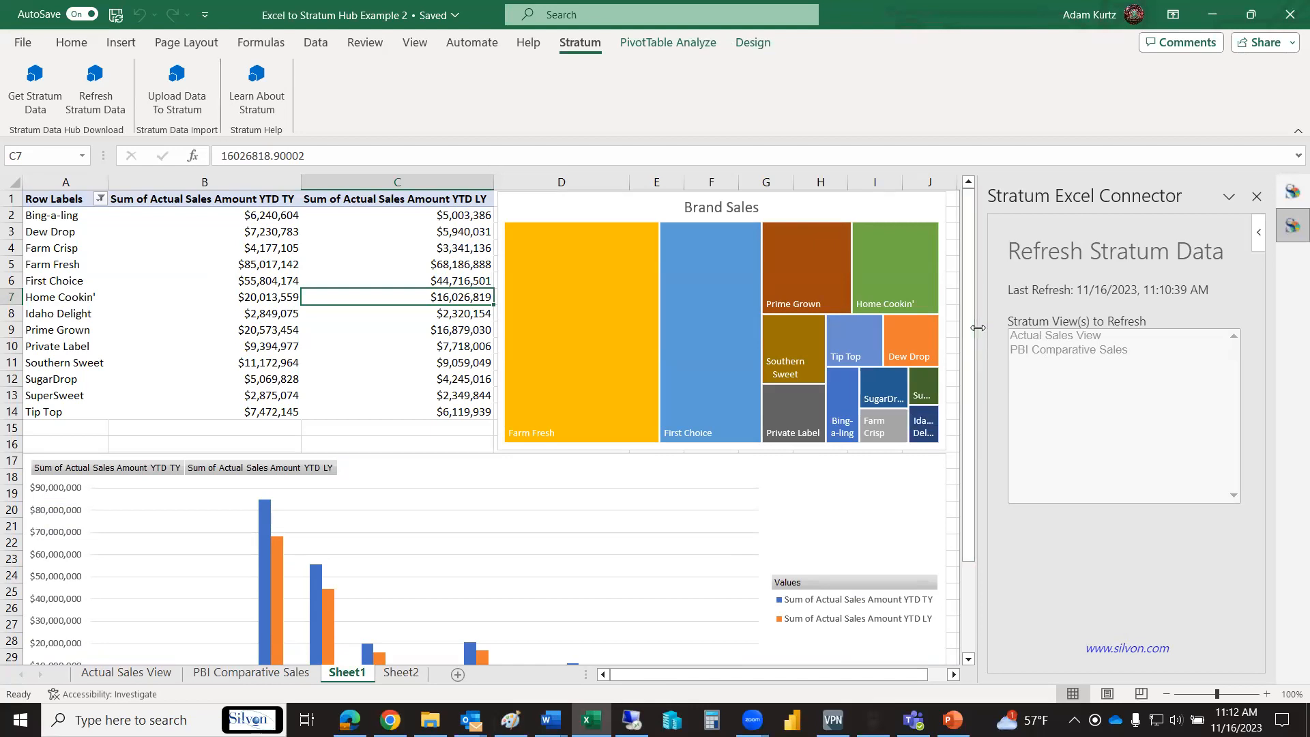
# - Close the Refresh Stratum Data and Get Stratum Data panes
pyautogui.click(367, 346)
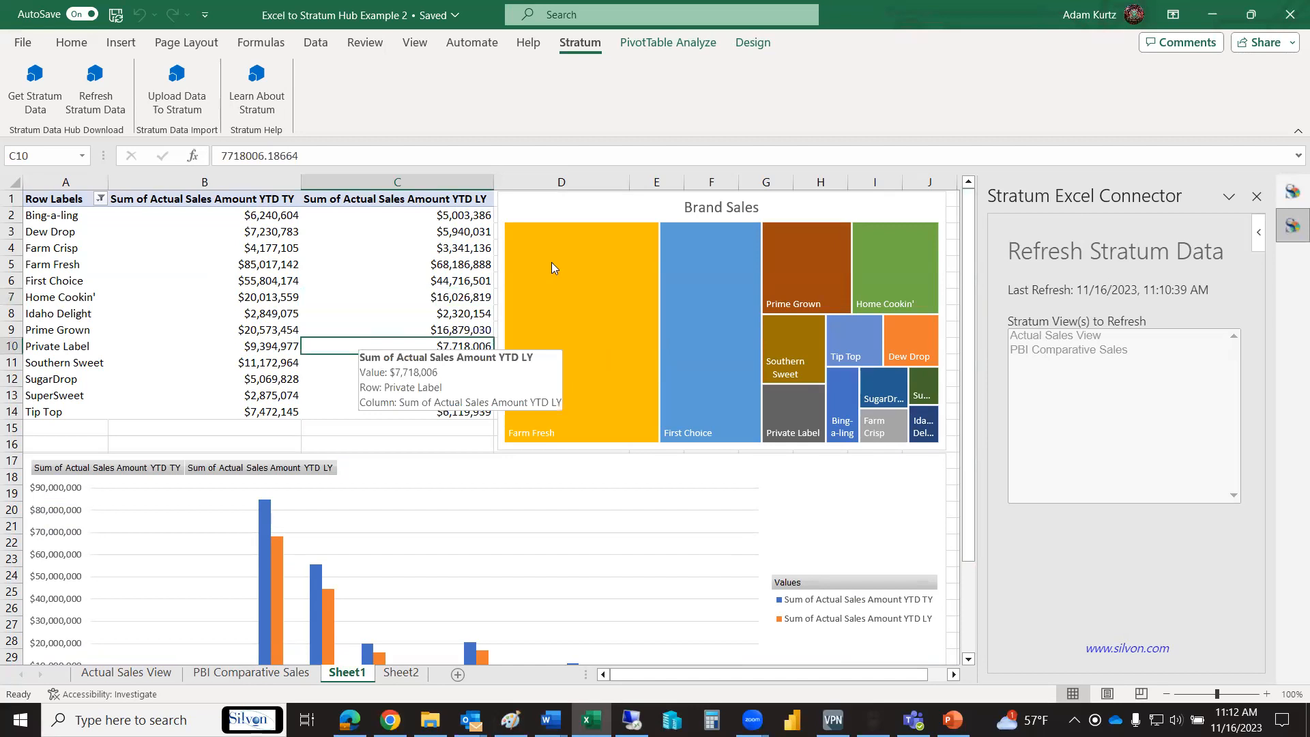
pyautogui.click(1255, 199)
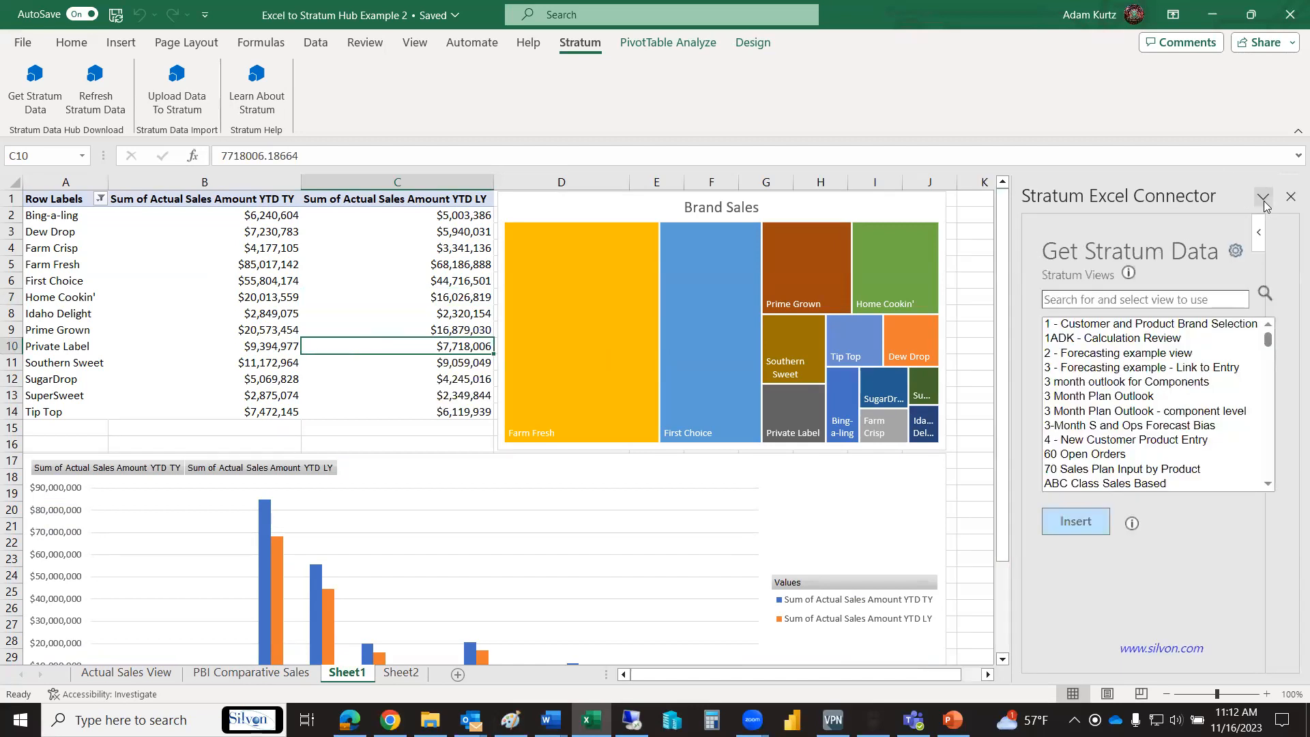
pyautogui.click(1290, 197)
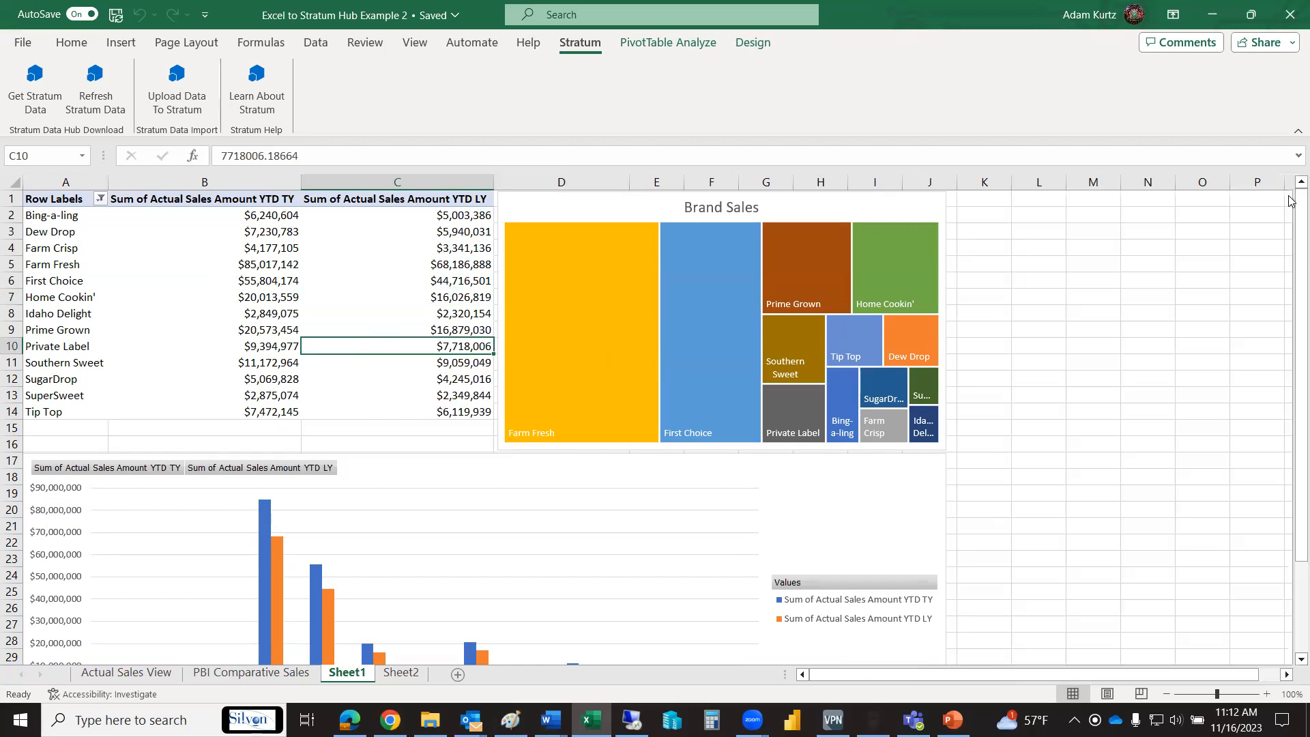
# - Examine the Sheet1 pivot table's sales values for this year and last year and the brand values in the Brand Sales treemap
pyautogui.click(323, 300)
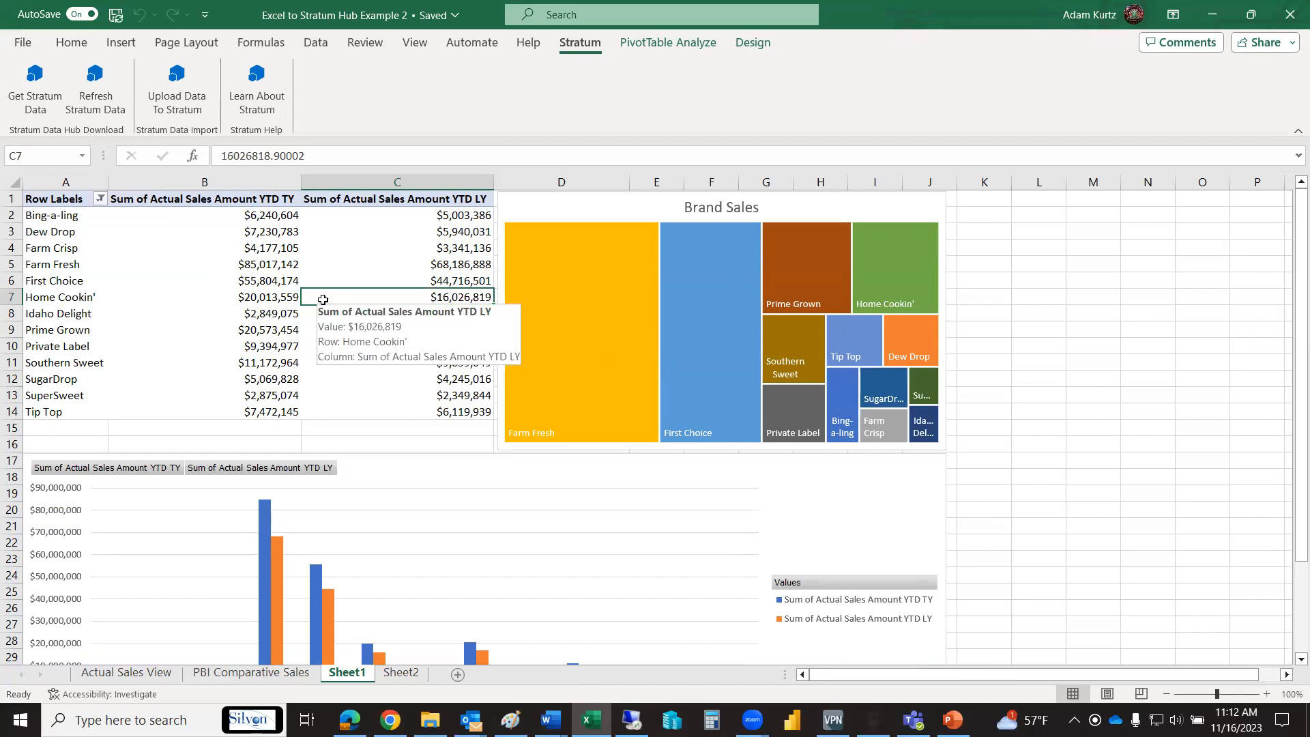
pyautogui.click(254, 345)
pyautogui.click(258, 299)
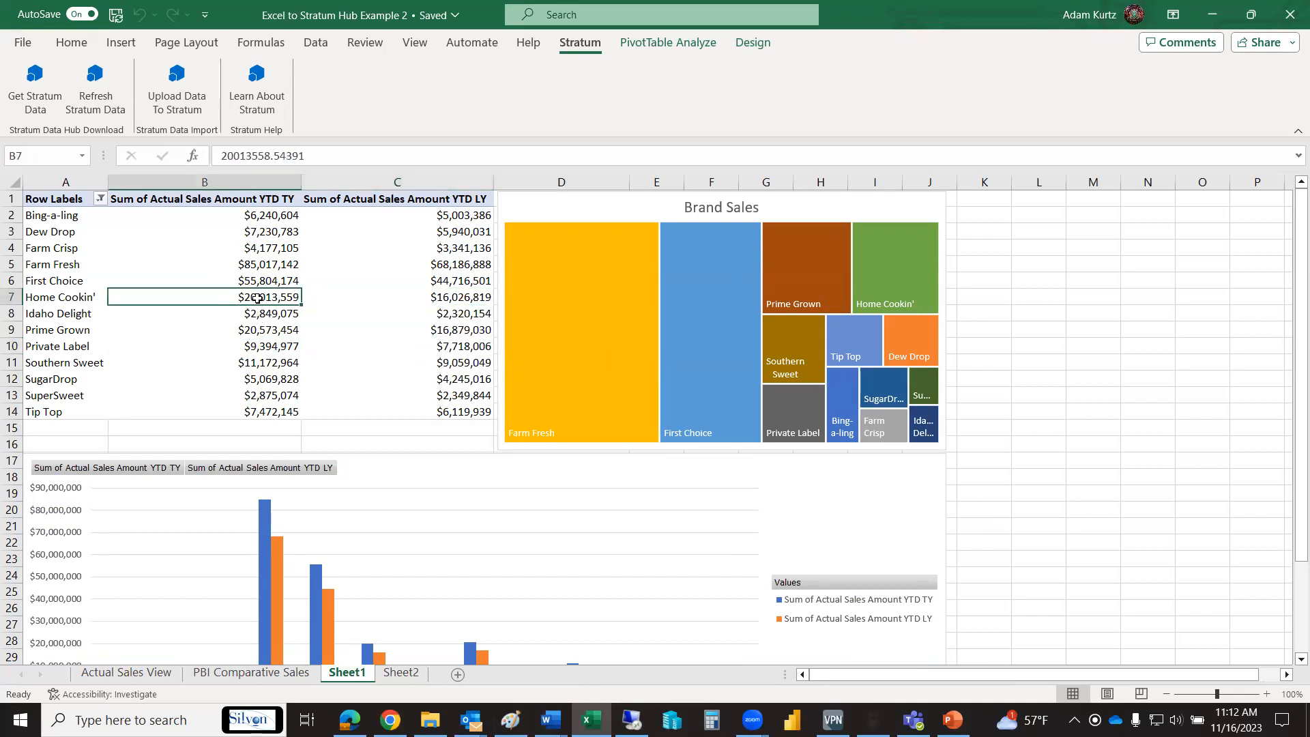
pyautogui.moveTo(257, 298)
pyautogui.moveTo(806, 269)
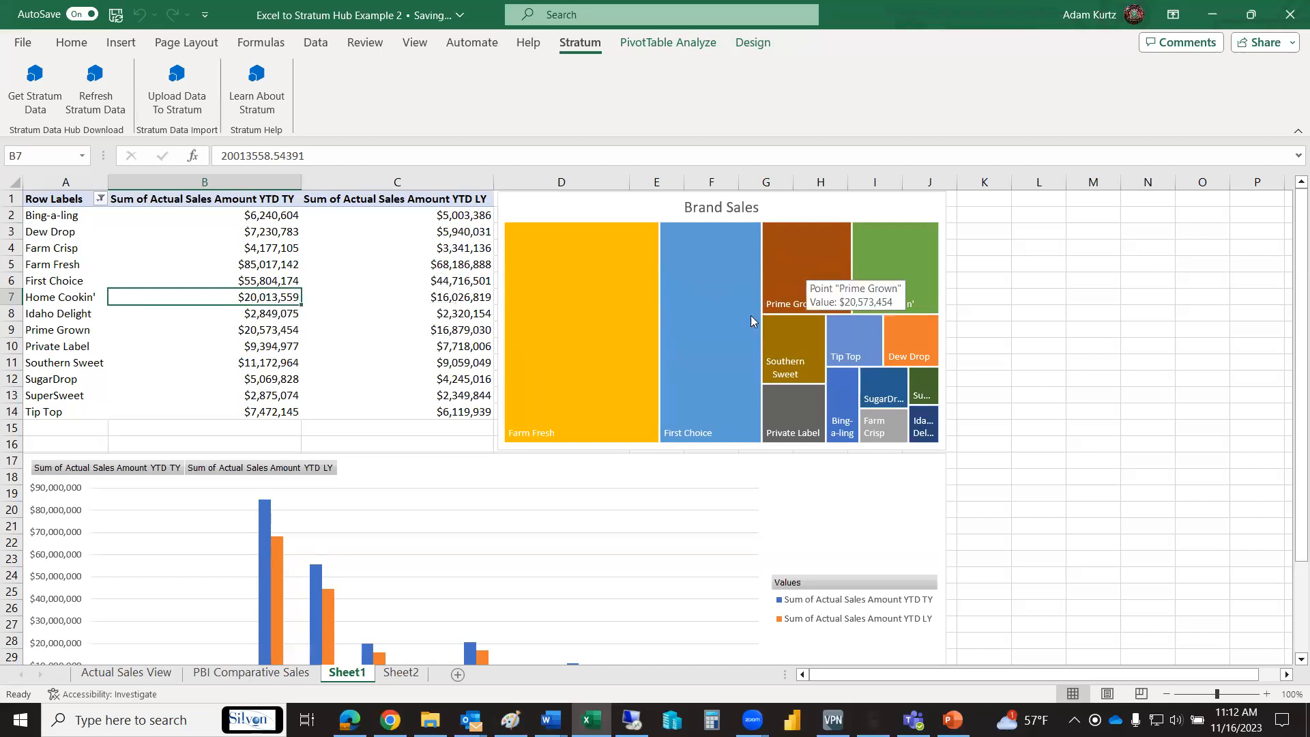
pyautogui.moveTo(873, 348)
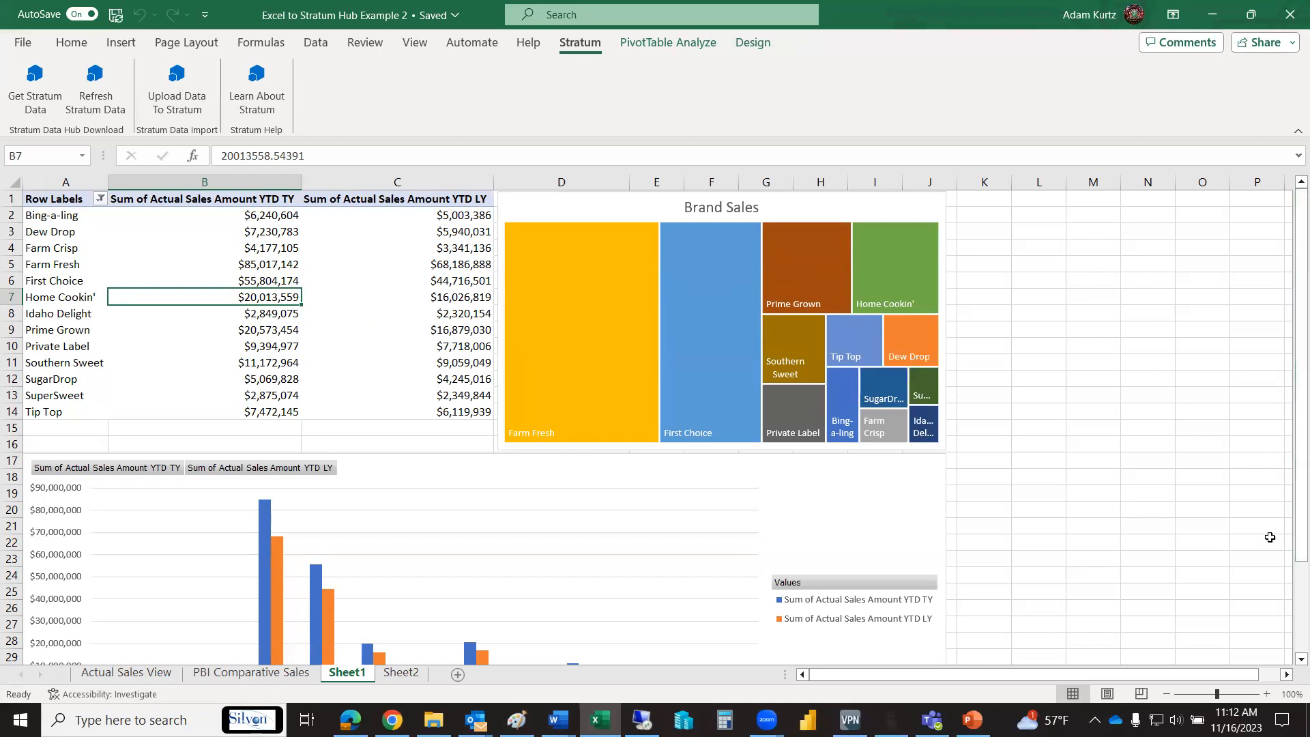
pyautogui.click(1295, 600)
pyautogui.moveTo(1295, 600); pyautogui.dragTo(1289, 333)
# - Show the field list of the brand pivot table on Sheet1
pyautogui.click(353, 298)
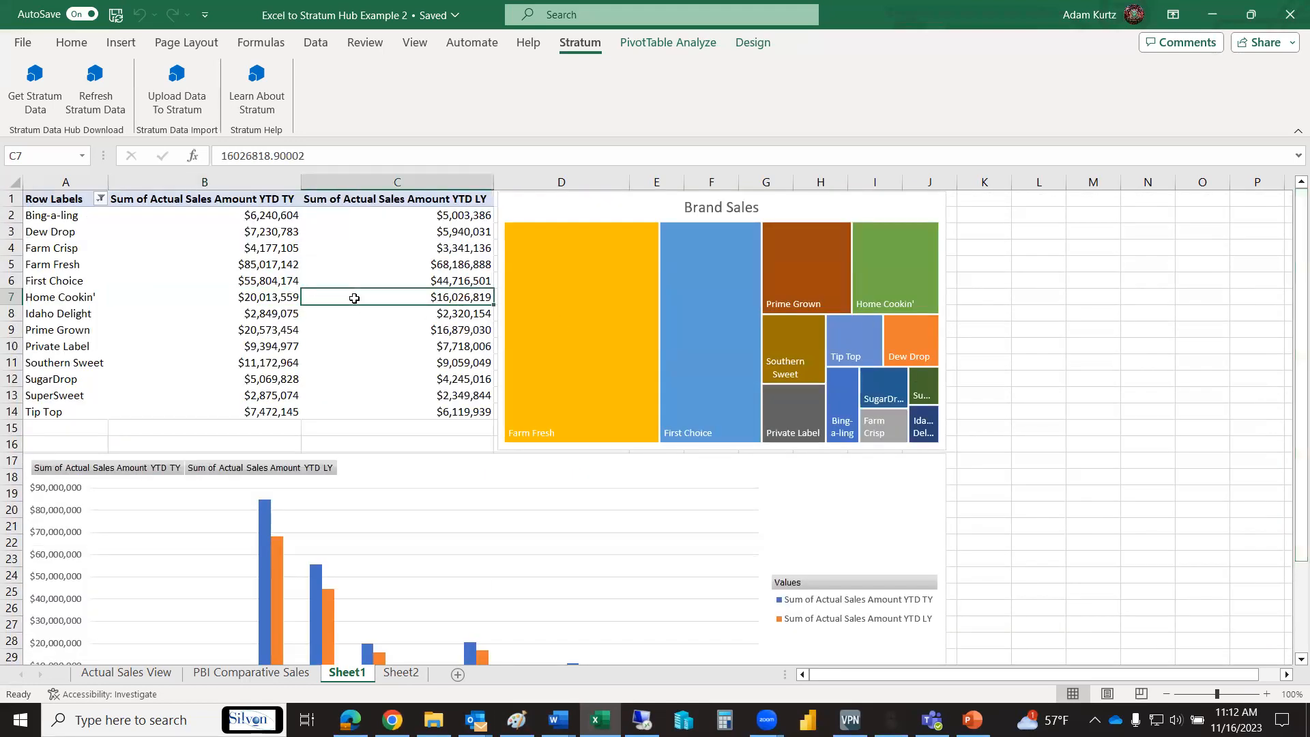
pyautogui.click(63, 38)
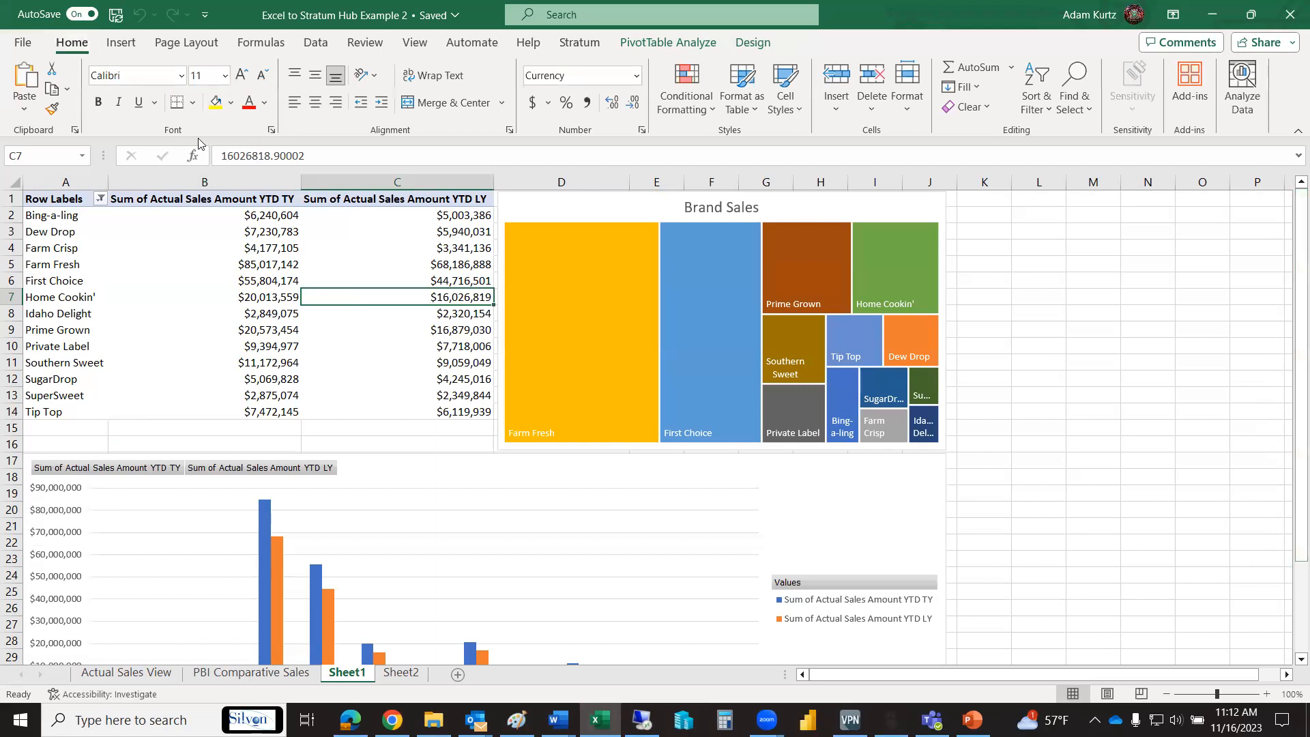
pyautogui.rightClick(359, 282)
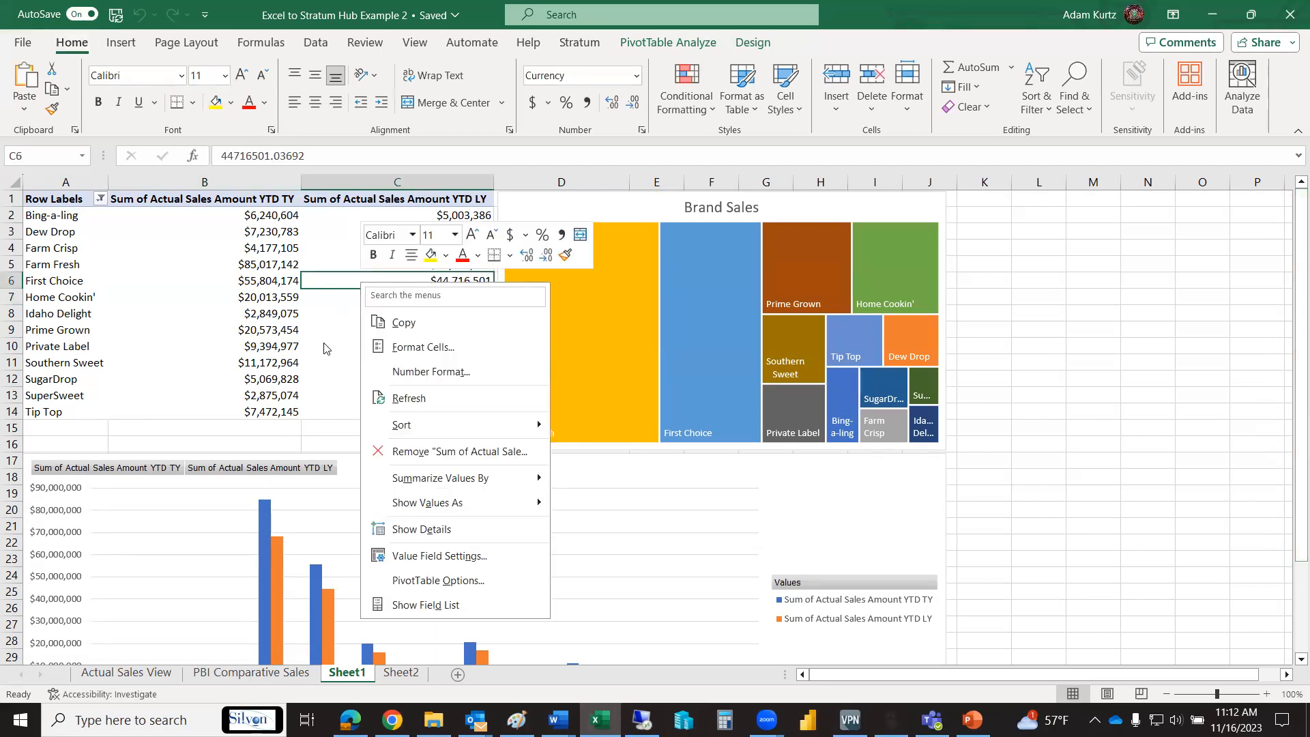
pyautogui.click(428, 605)
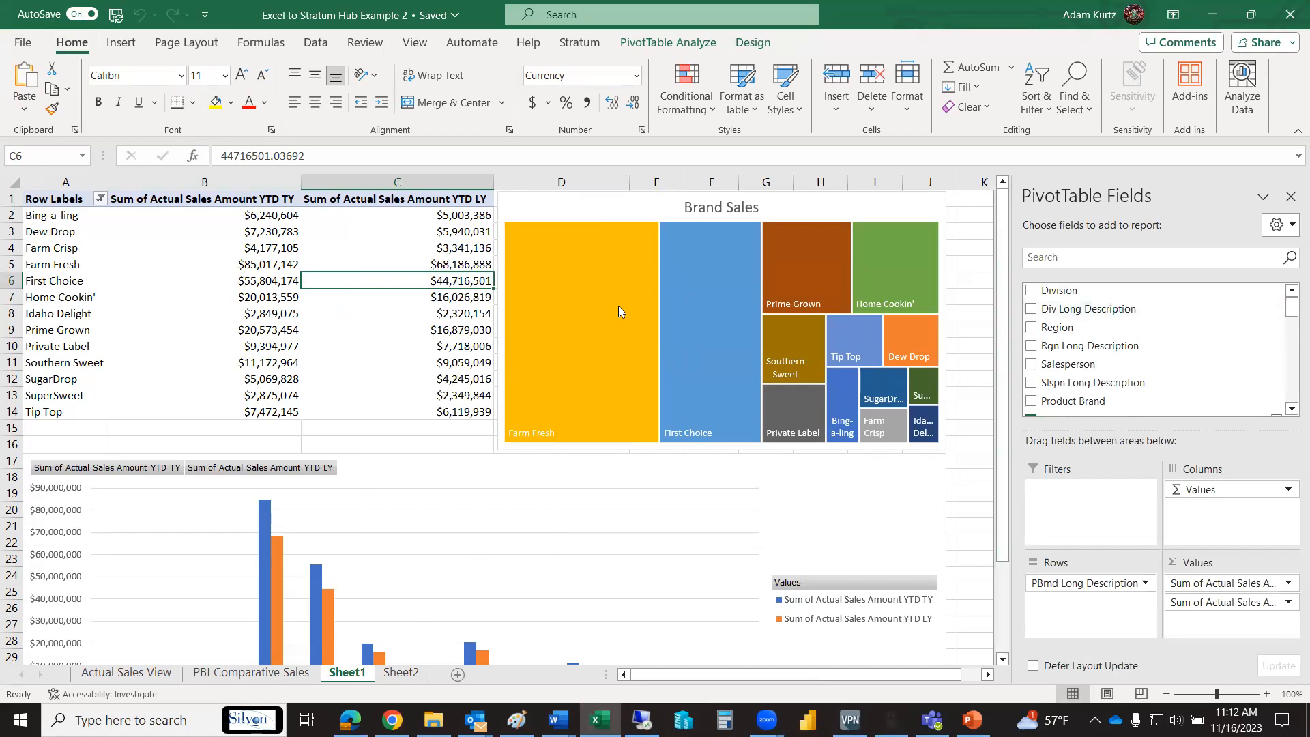
# - Replace PBrnd Long Description with Slspn Long Description as the pivot table's row field
pyautogui.scroll(-1, 1289, 318)
pyautogui.moveTo(1288, 319); pyautogui.dragTo(1289, 320)
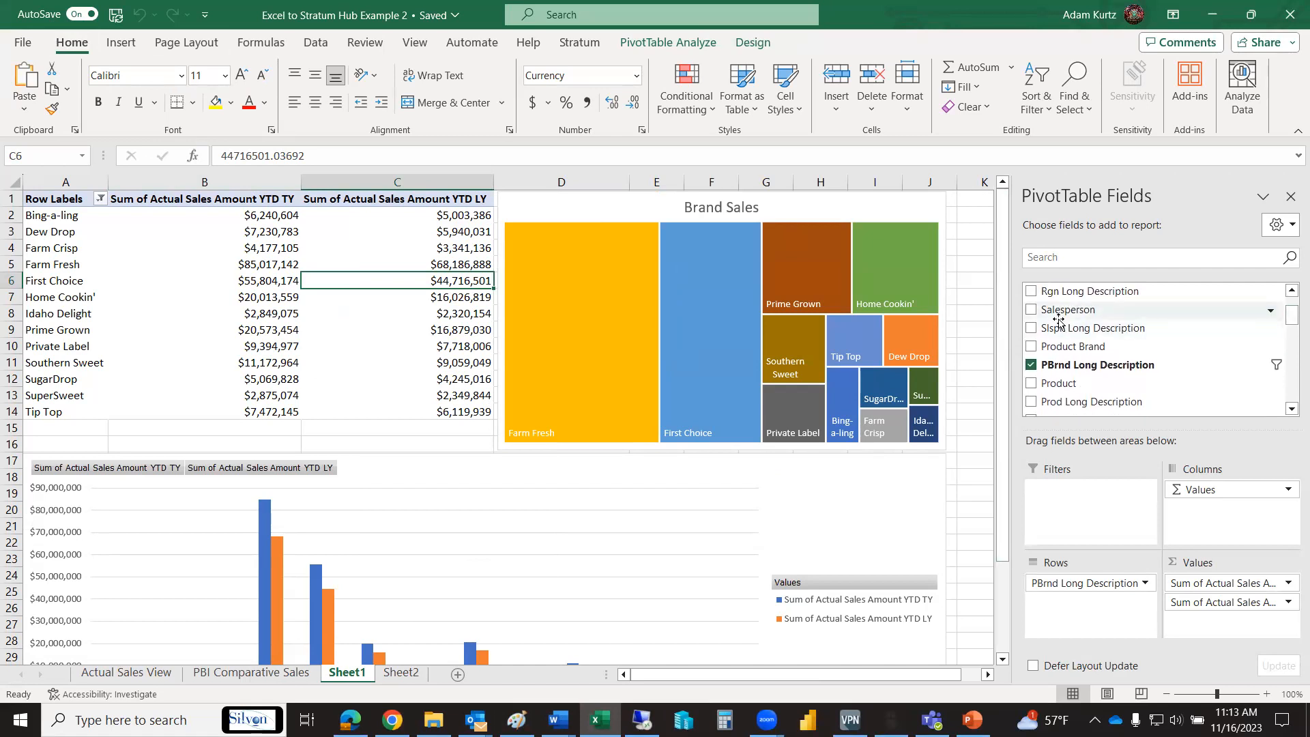
pyautogui.click(1030, 364)
pyautogui.click(1031, 328)
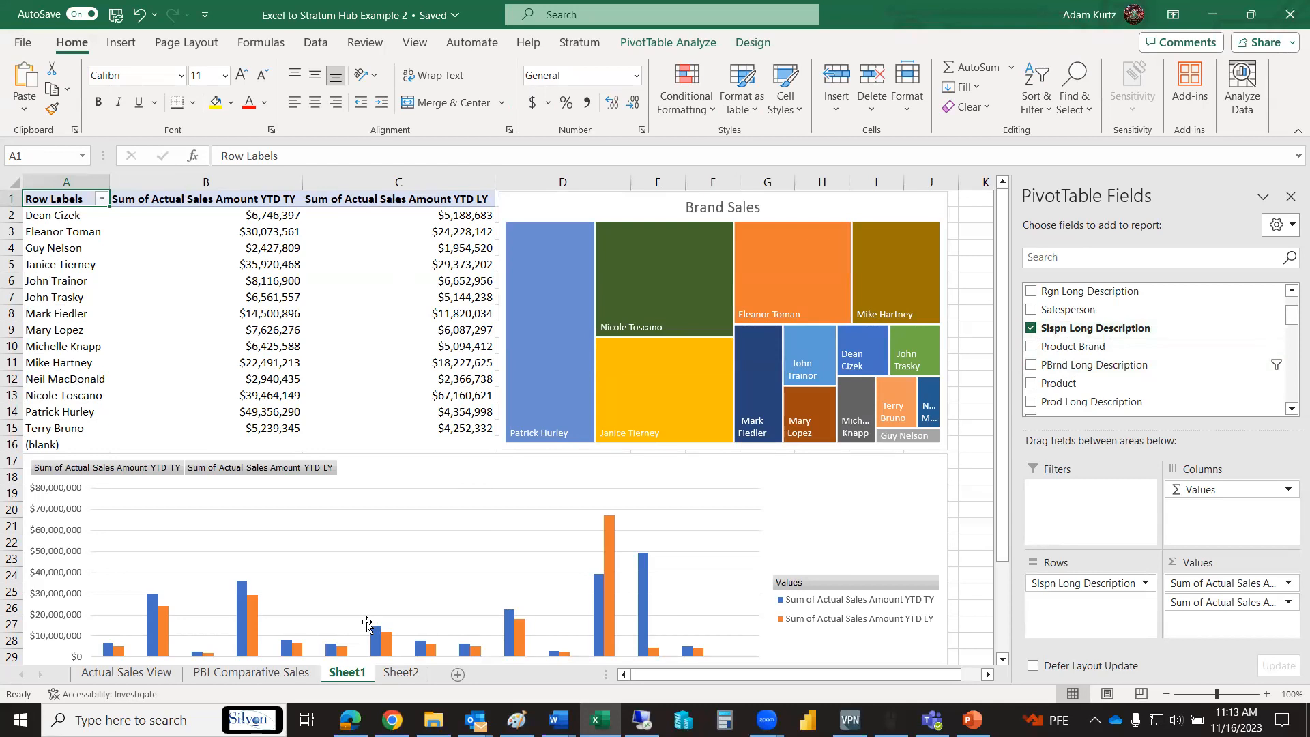
# - Examine the PBI Comparative Sales sheet's columns, from the division and salesperson attributes across to the rolling sales amounts
pyautogui.click(231, 676)
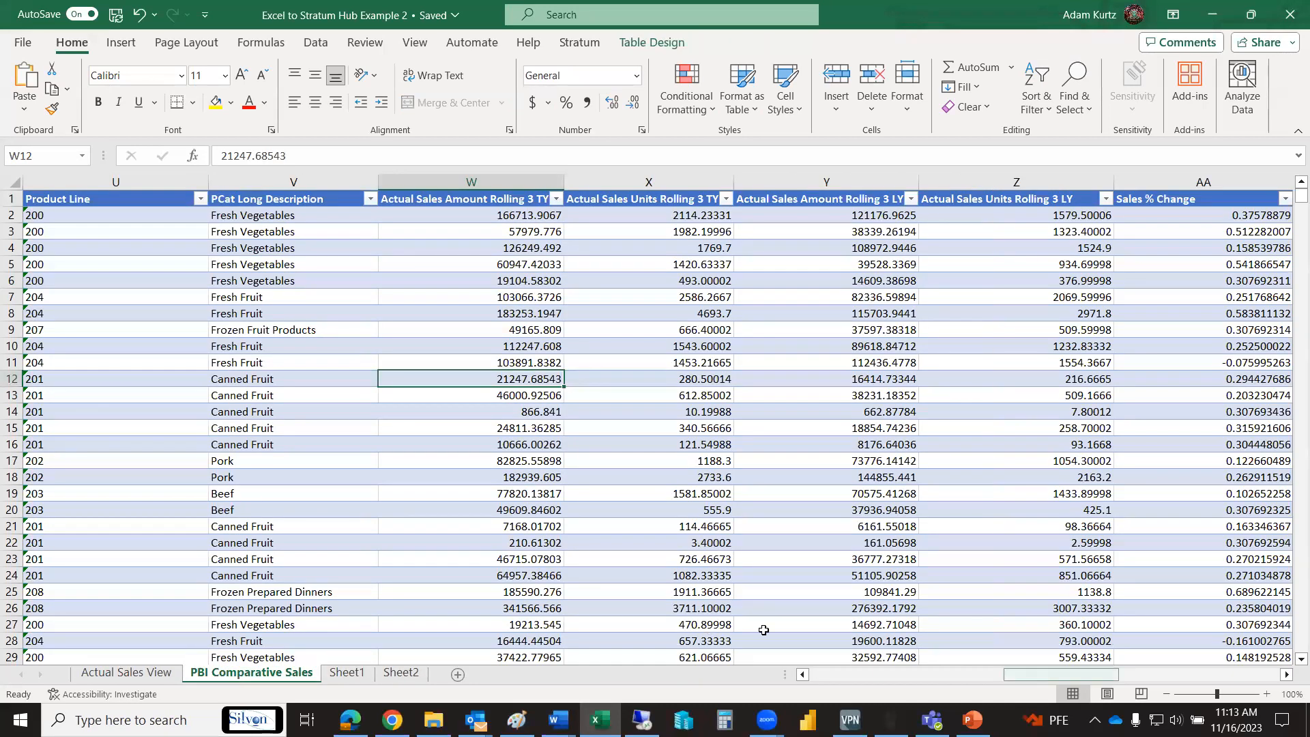
pyautogui.hscroll(-5, 764, 629)
pyautogui.hscroll(-5, 763, 629)
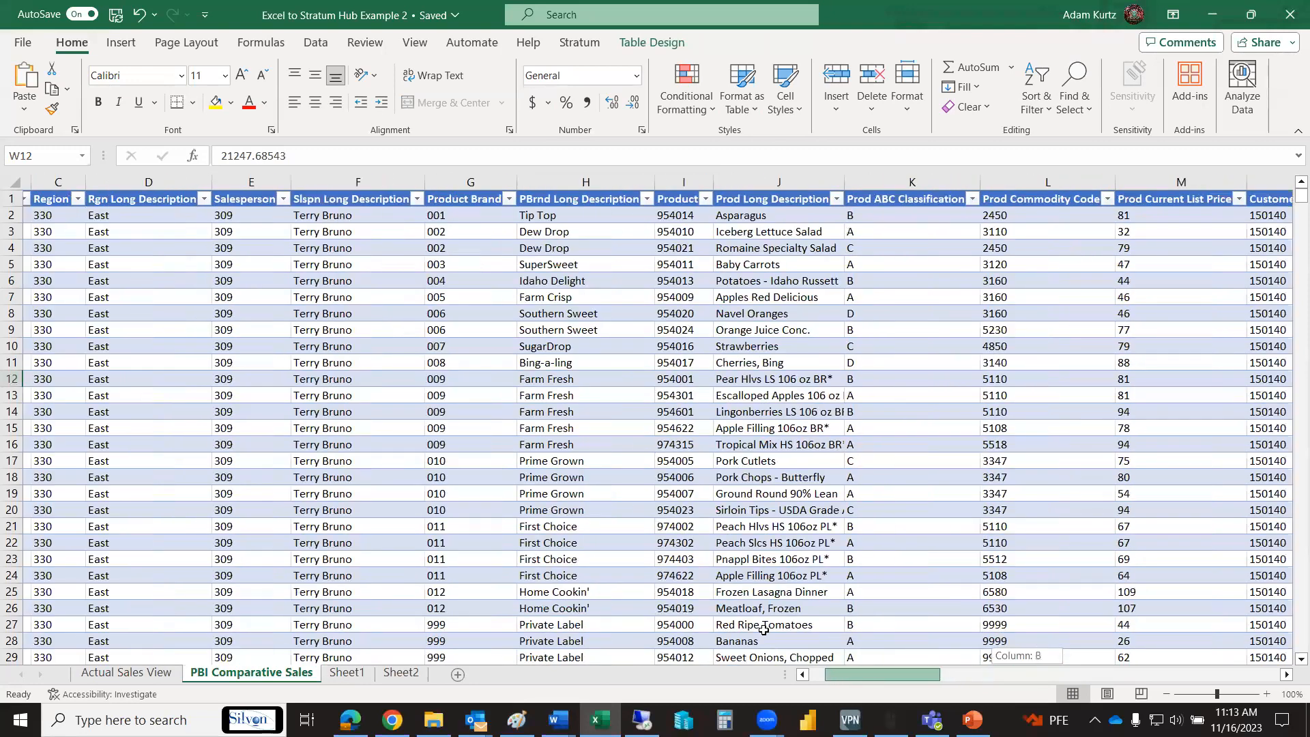
pyautogui.hscroll(-2, 763, 629)
pyautogui.hscroll(3, 763, 630)
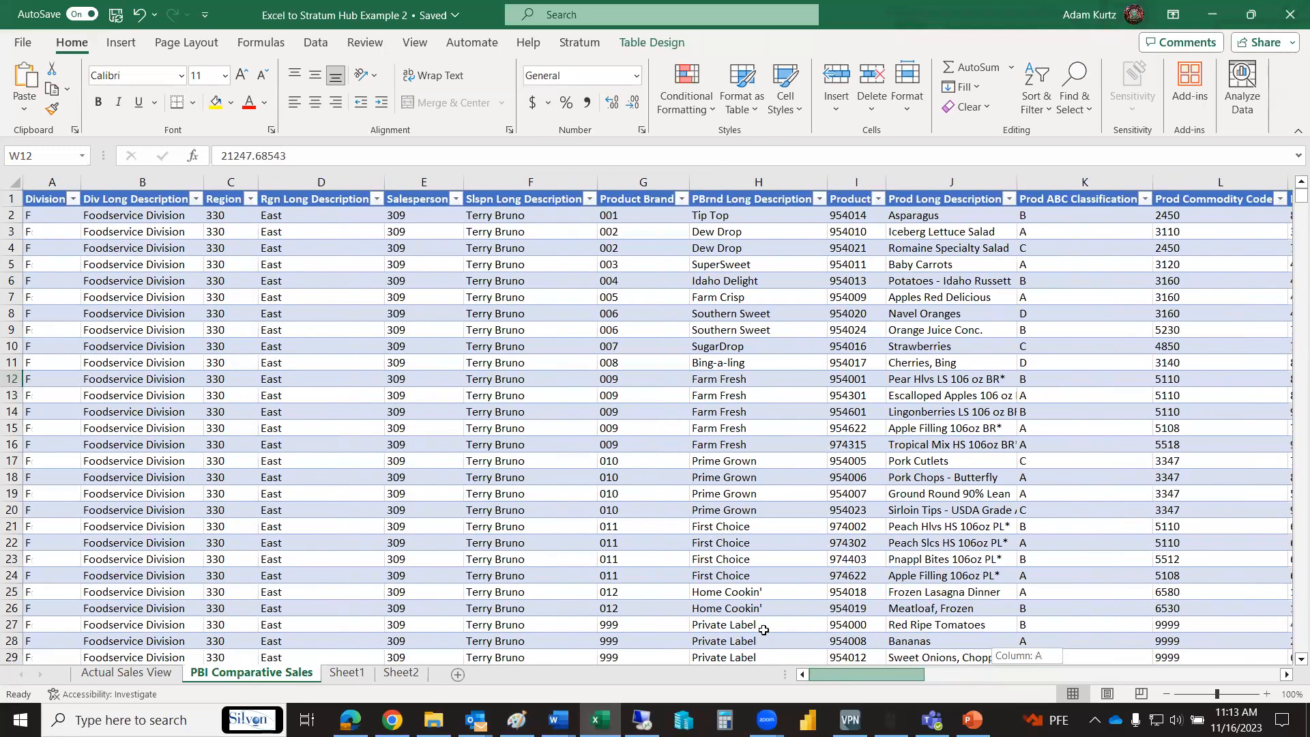
pyautogui.hscroll(2, 763, 630)
pyautogui.hscroll(5, 763, 629)
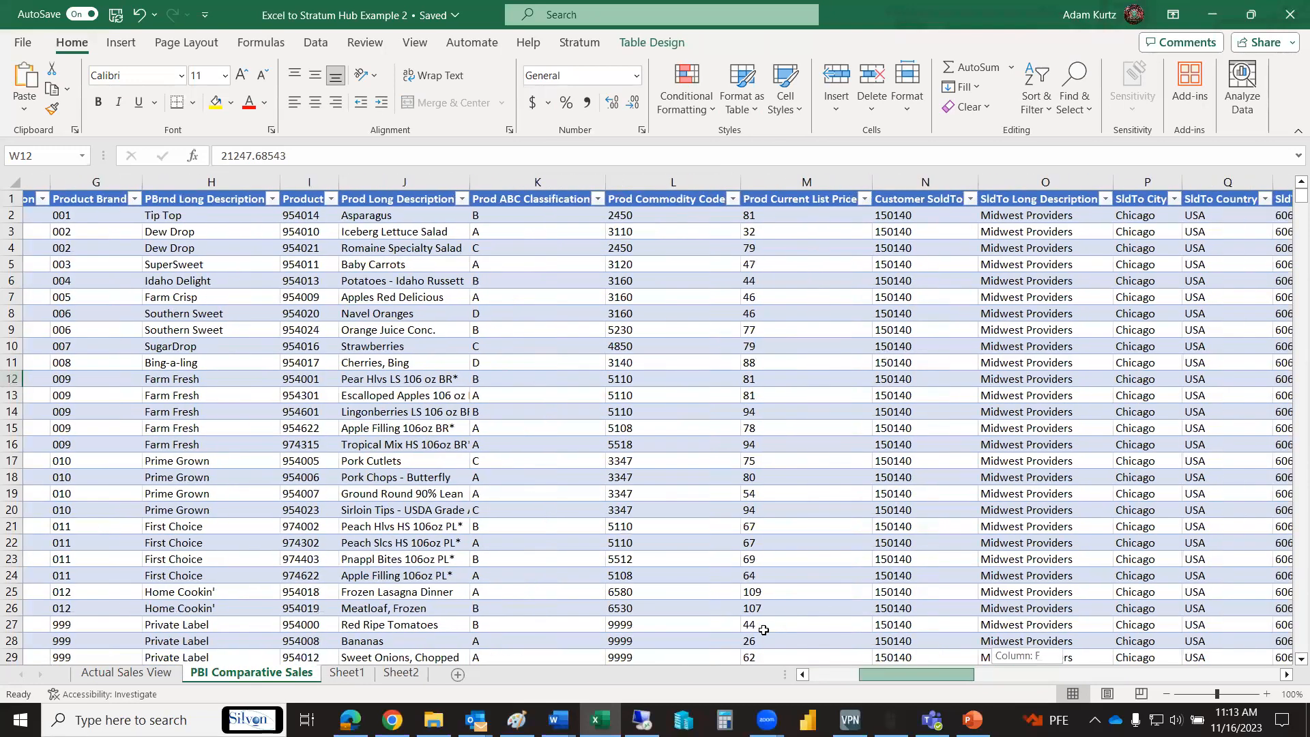
pyautogui.hscroll(5, 763, 630)
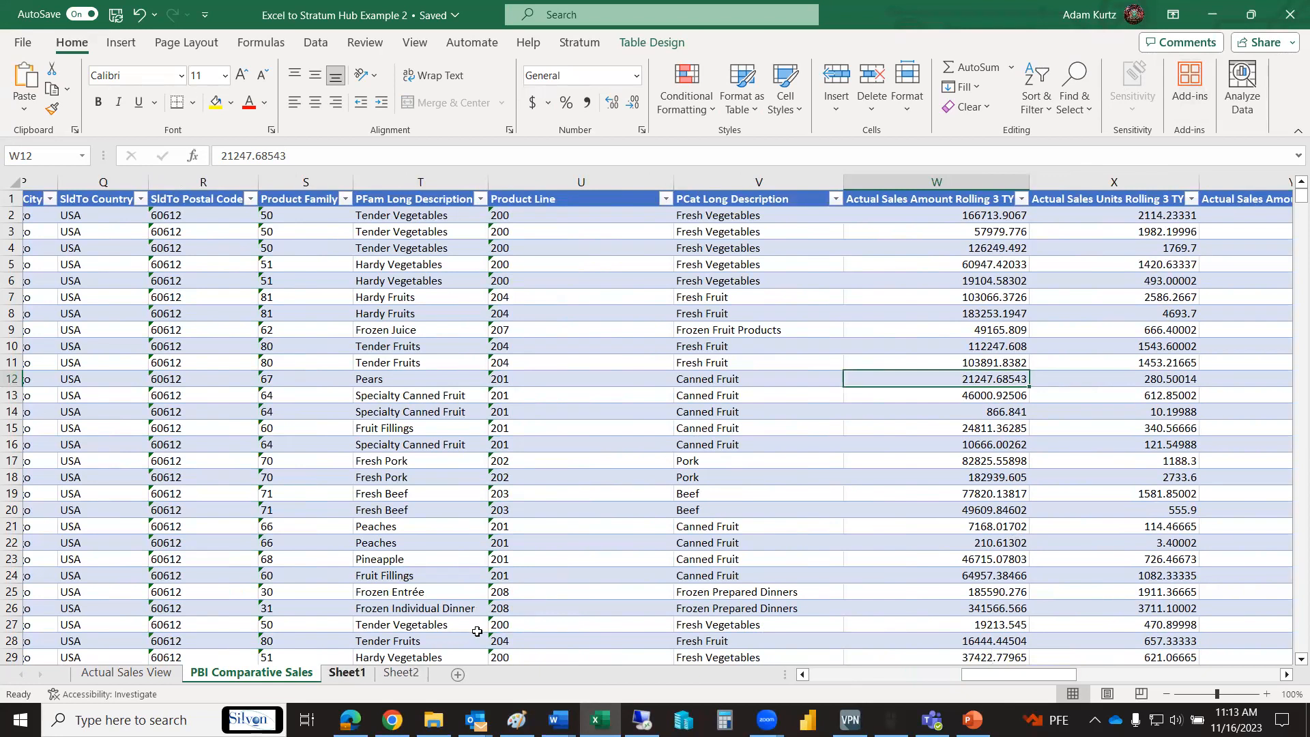
# - Add PBrnd Long Description beneath the salespeople in the Sheet1 pivot table and collapse the first six salespeople's brand rows
pyautogui.hotkey('ctrl', 'pagedown')
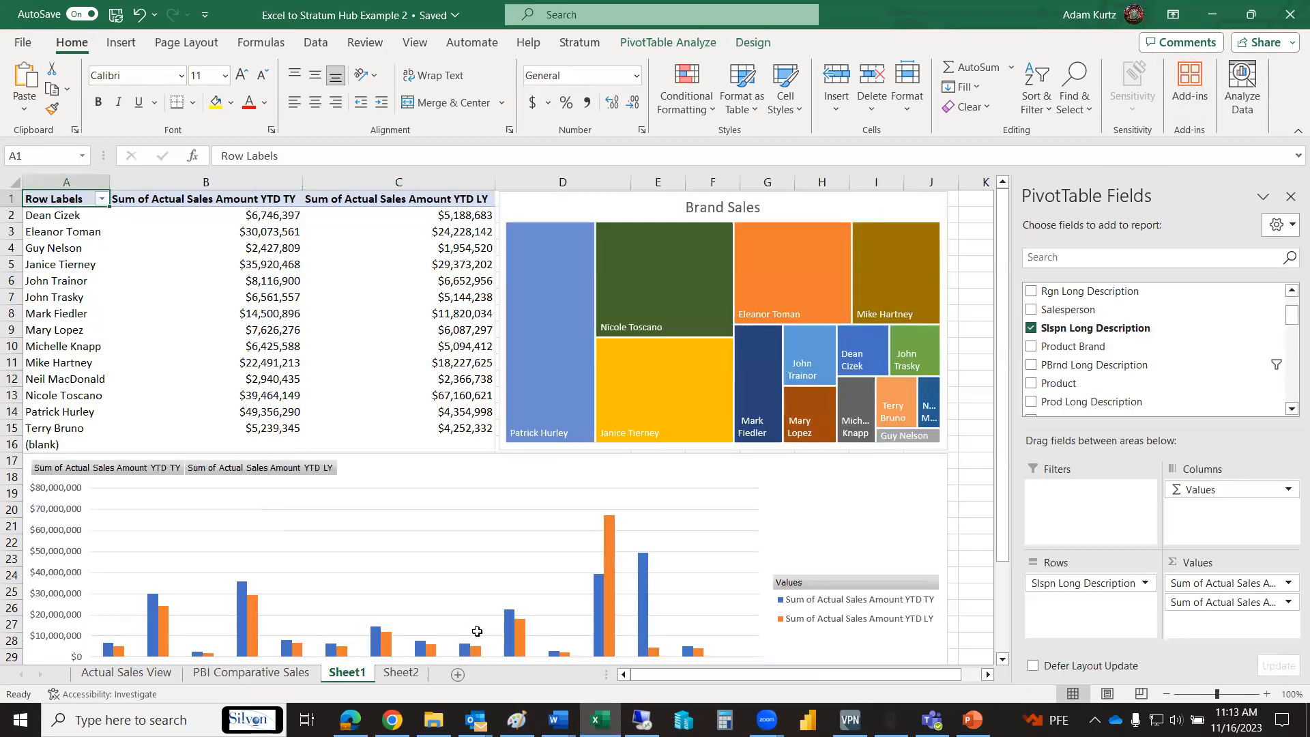
pyautogui.click(1030, 365)
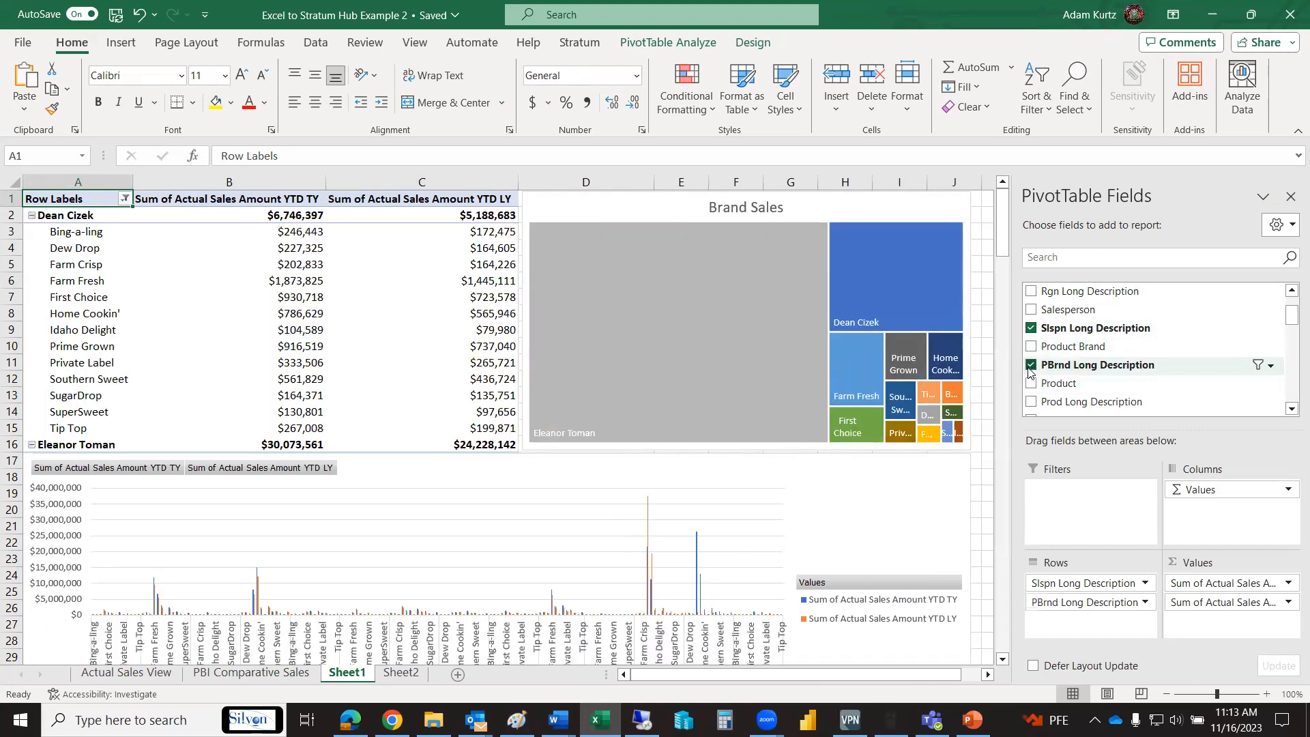
pyautogui.click(33, 215)
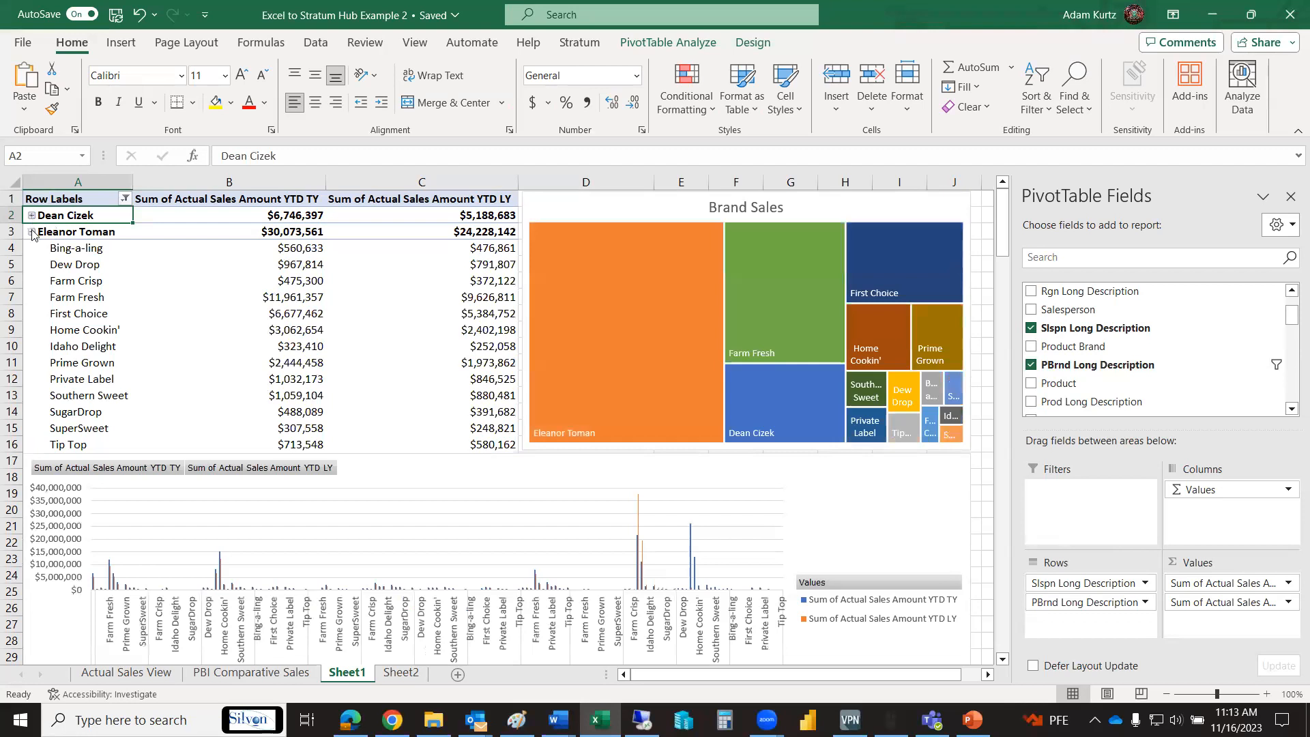
pyautogui.click(32, 232)
pyautogui.click(32, 248)
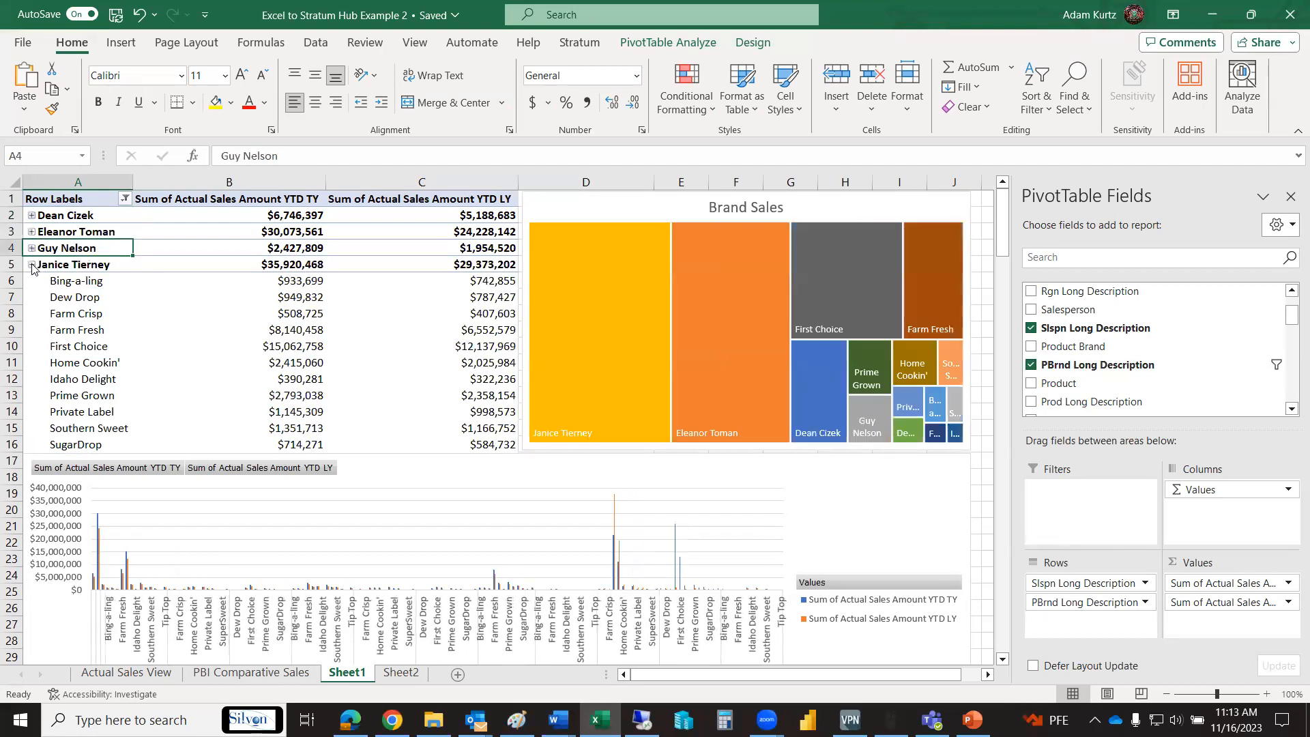
pyautogui.click(32, 264)
pyautogui.click(32, 281)
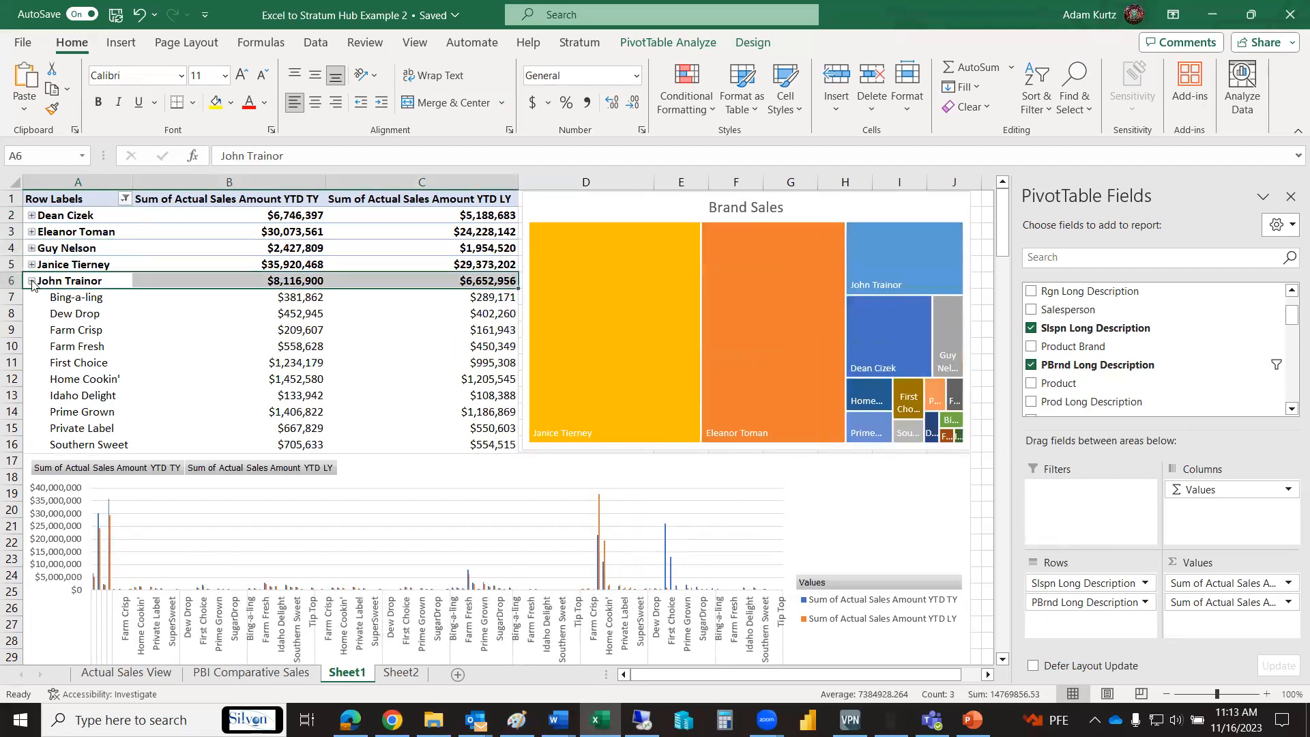
pyautogui.click(32, 298)
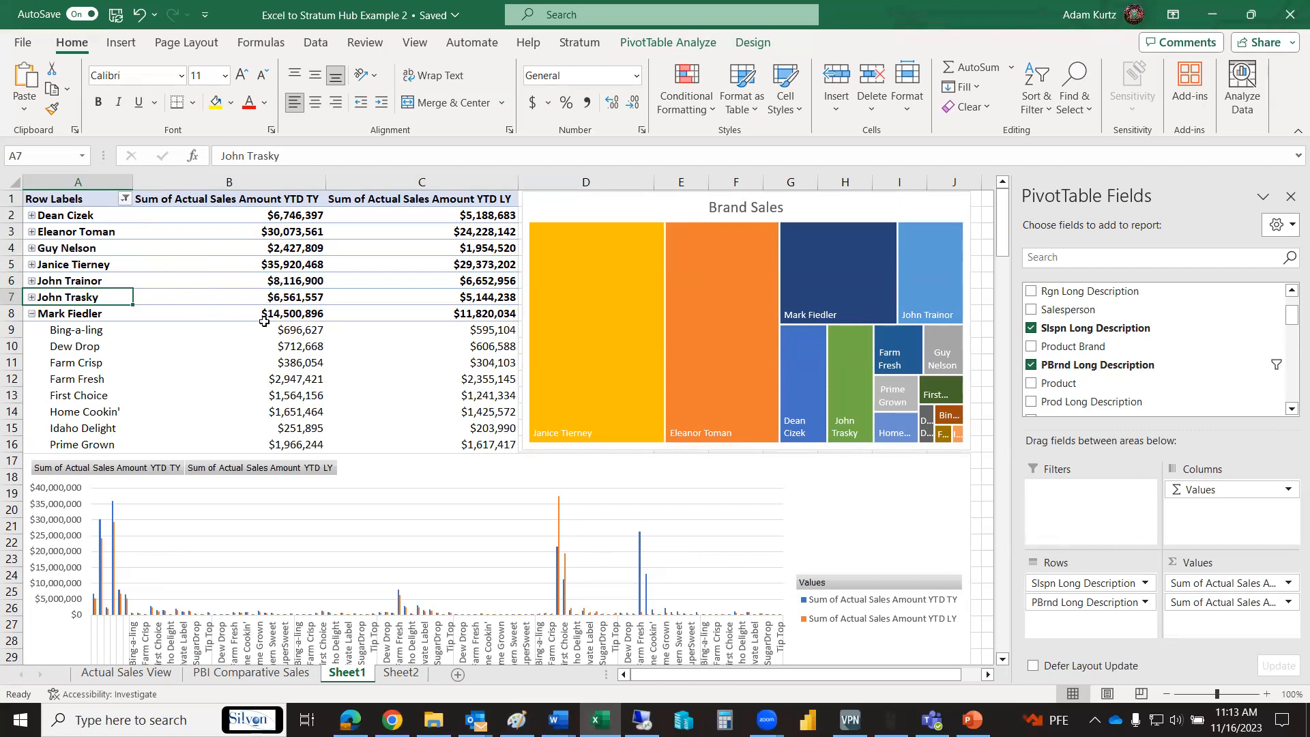
# - Expand the second salesperson's brand rows to view the breakdown in the charts, and collapse them again
pyautogui.click(32, 233)
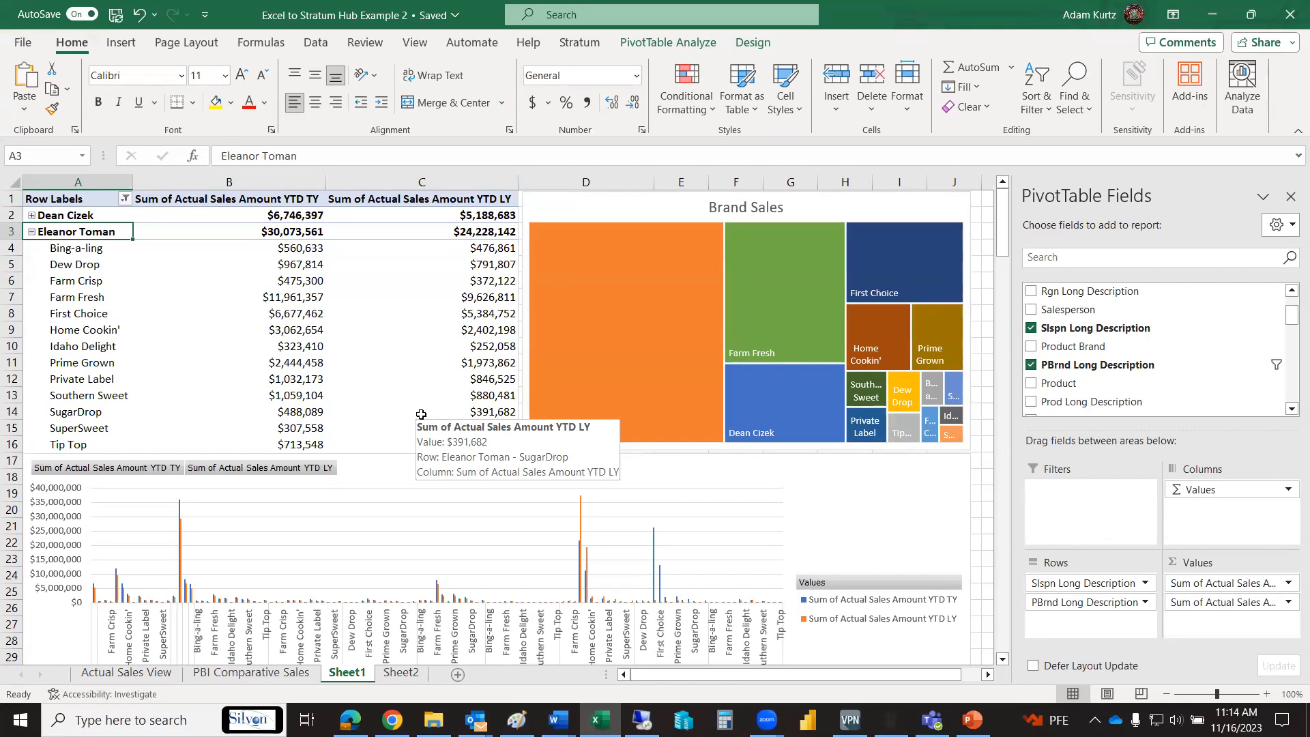
pyautogui.click(32, 232)
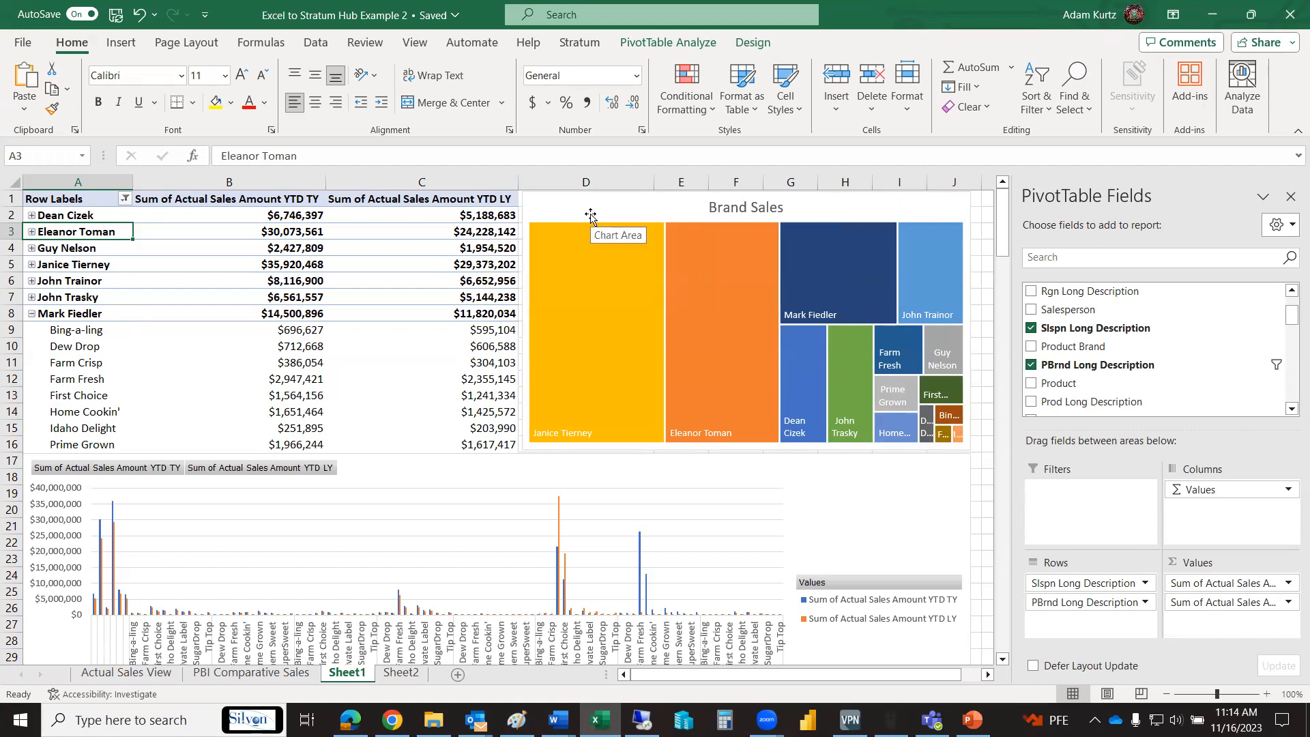
pyautogui.moveTo(889, 380)
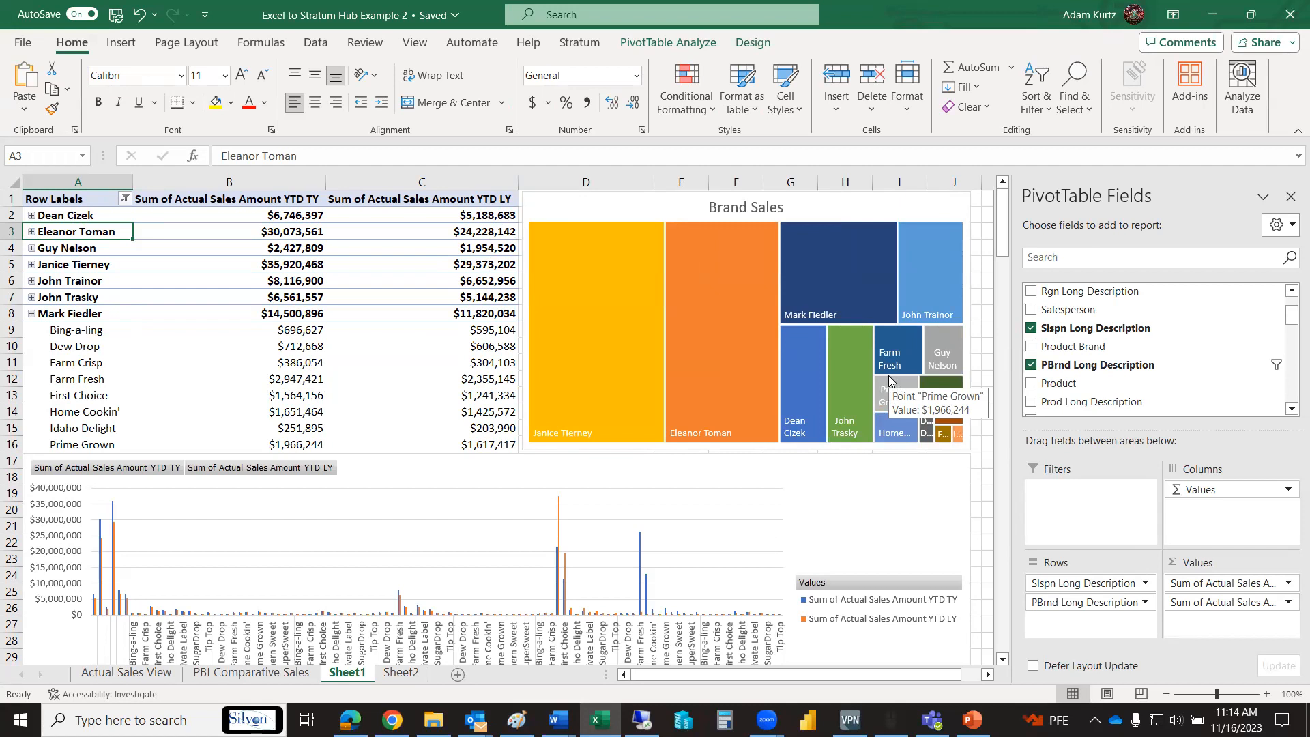
# - Close the PivotTable field list and refresh the workbook's Stratum data for Actual Sales View and PBI Comparative Sales
pyautogui.click(1290, 196)
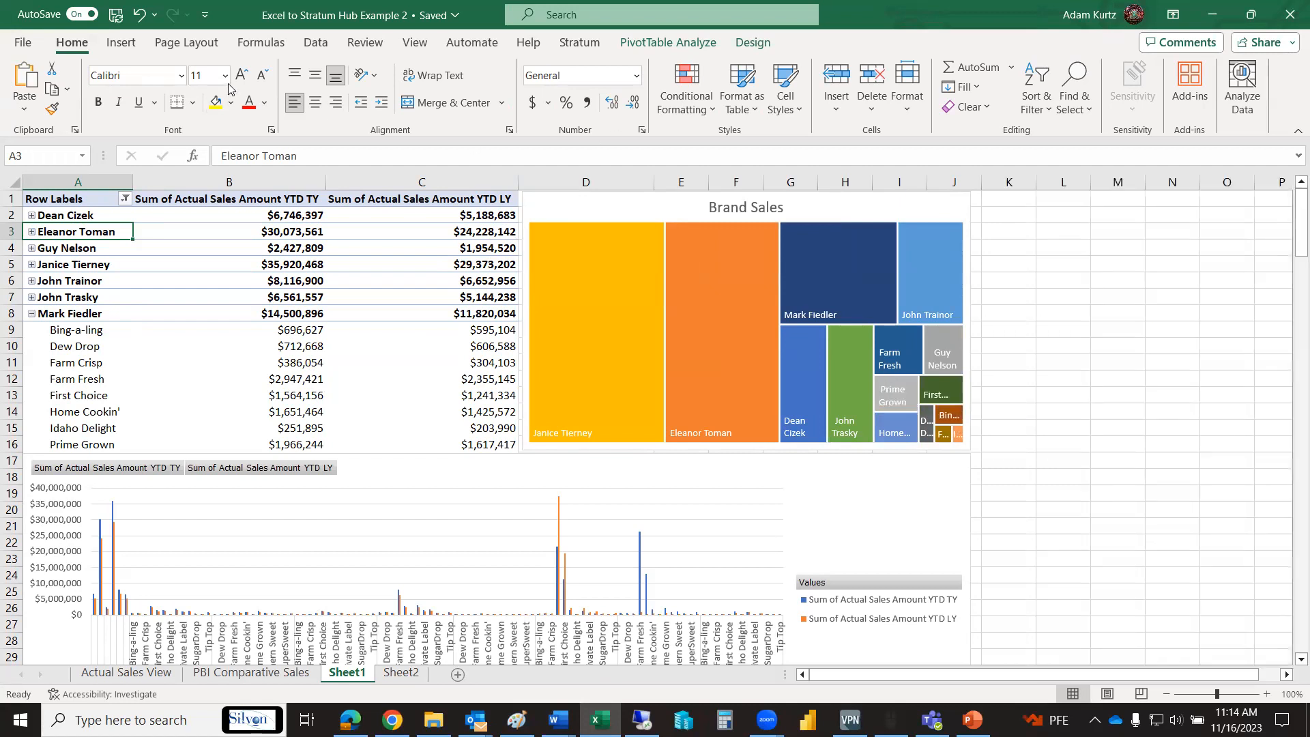
pyautogui.click(578, 42)
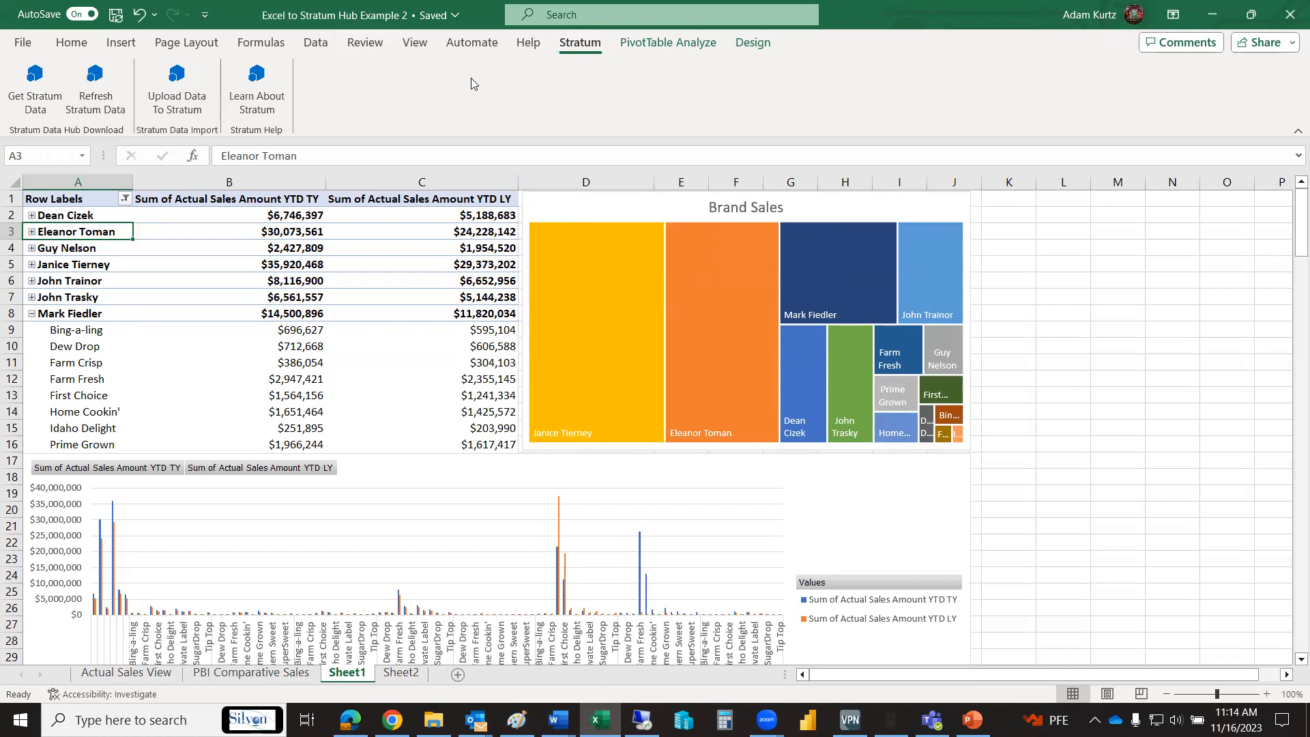
pyautogui.click(98, 99)
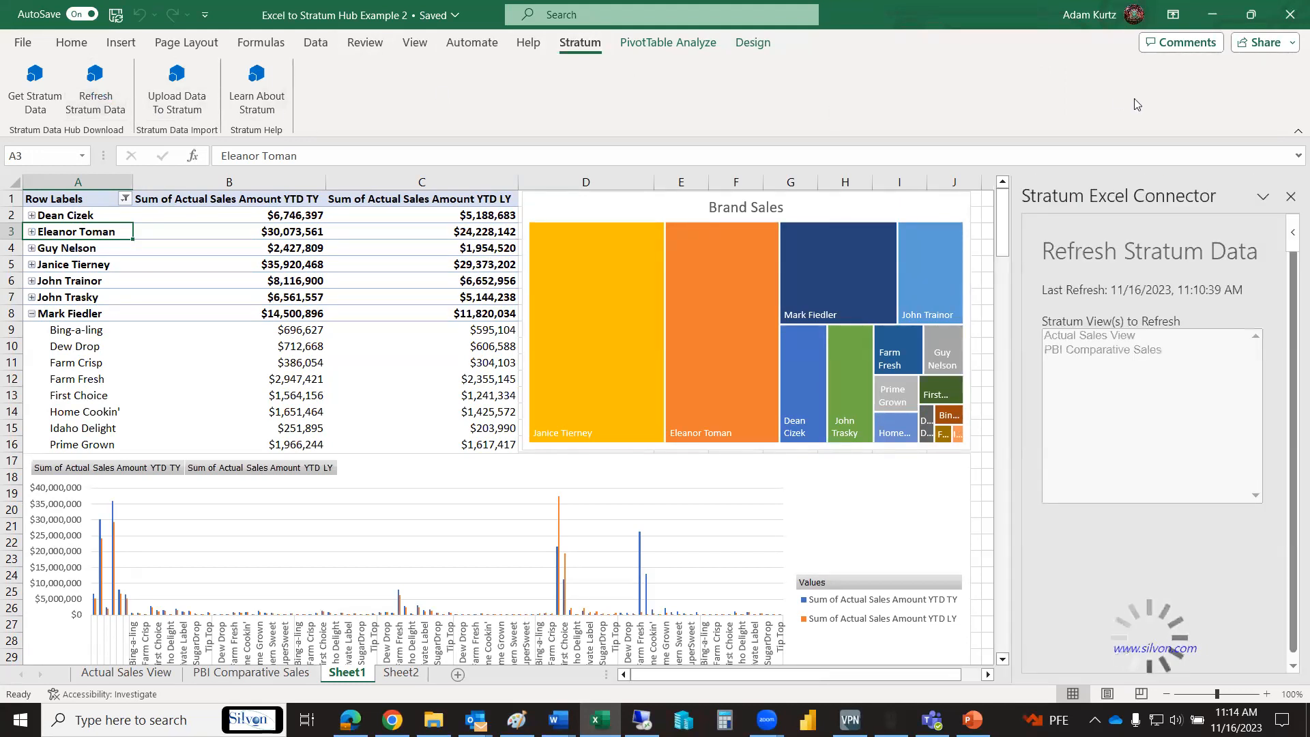
# - View the Stratum Excel Connector's AppSource page through the add-in's information and switch back to the Excel workbook
pyautogui.click(1264, 198)
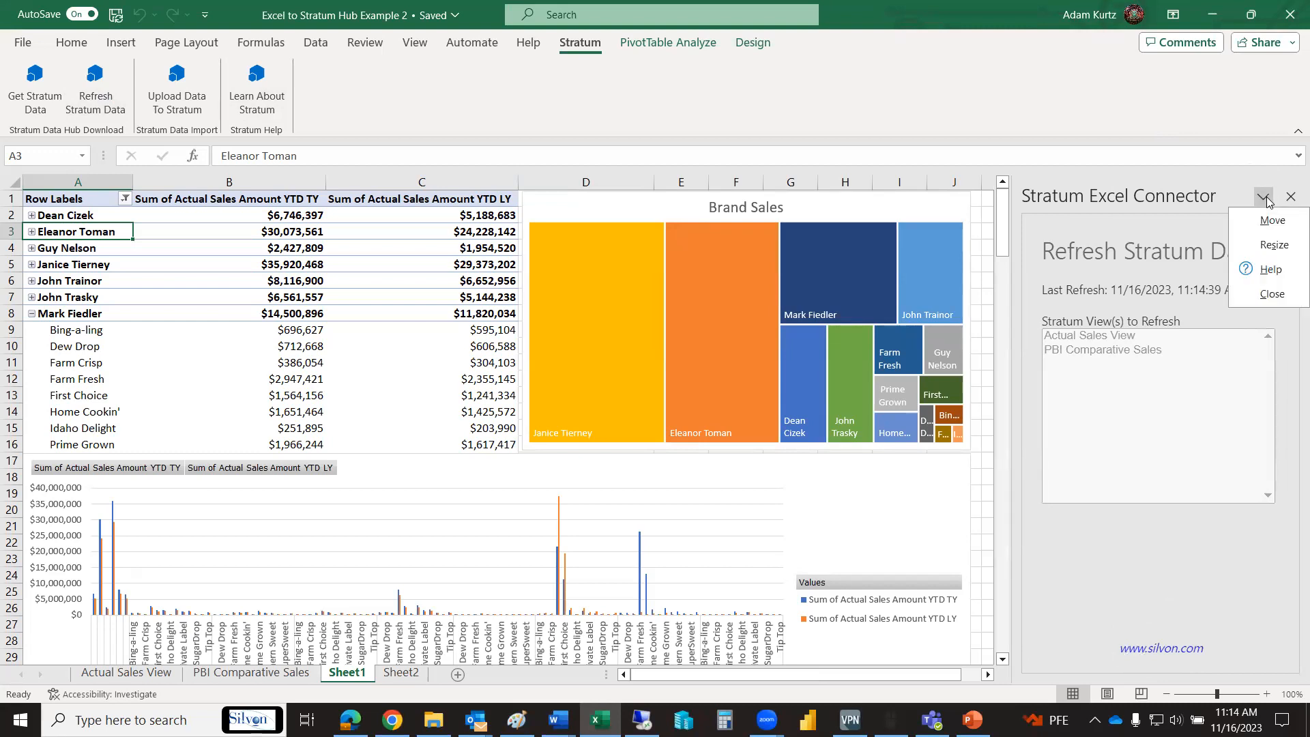
pyautogui.click(1198, 200)
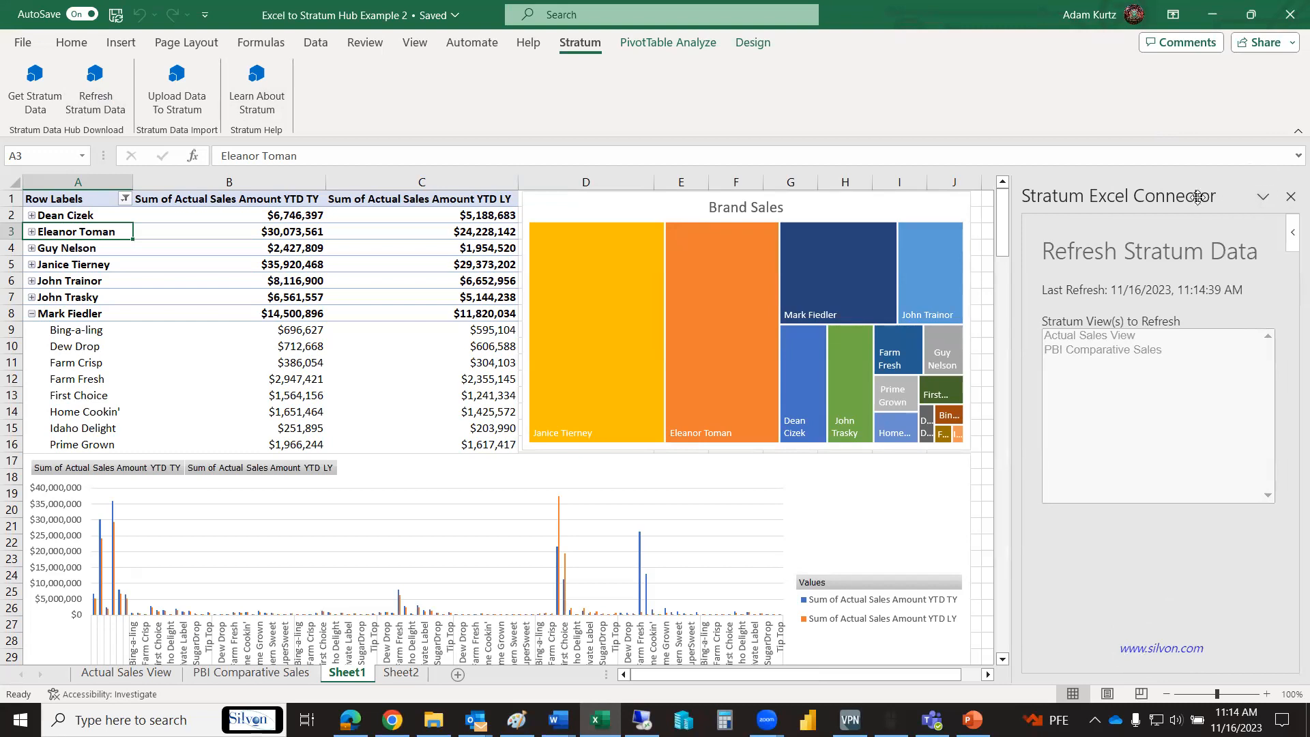
pyautogui.click(1291, 237)
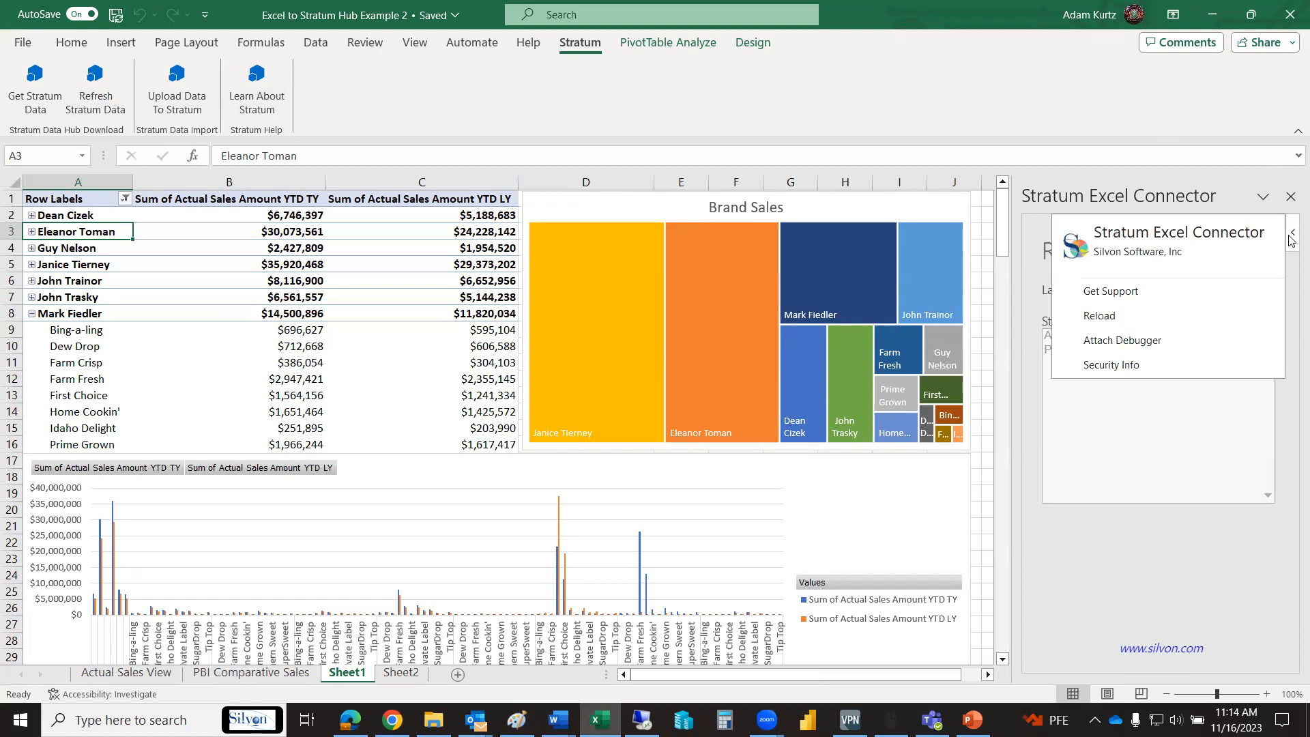
pyautogui.click(1158, 254)
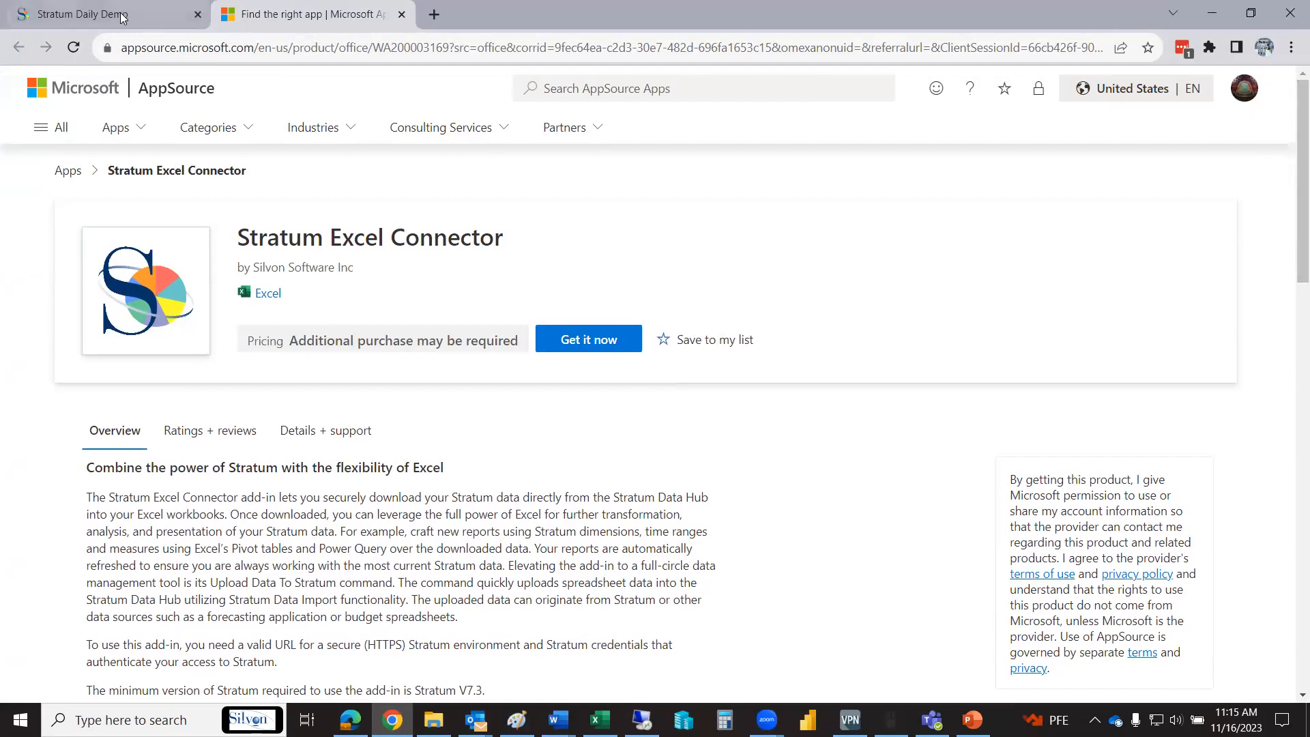
pyautogui.click(599, 719)
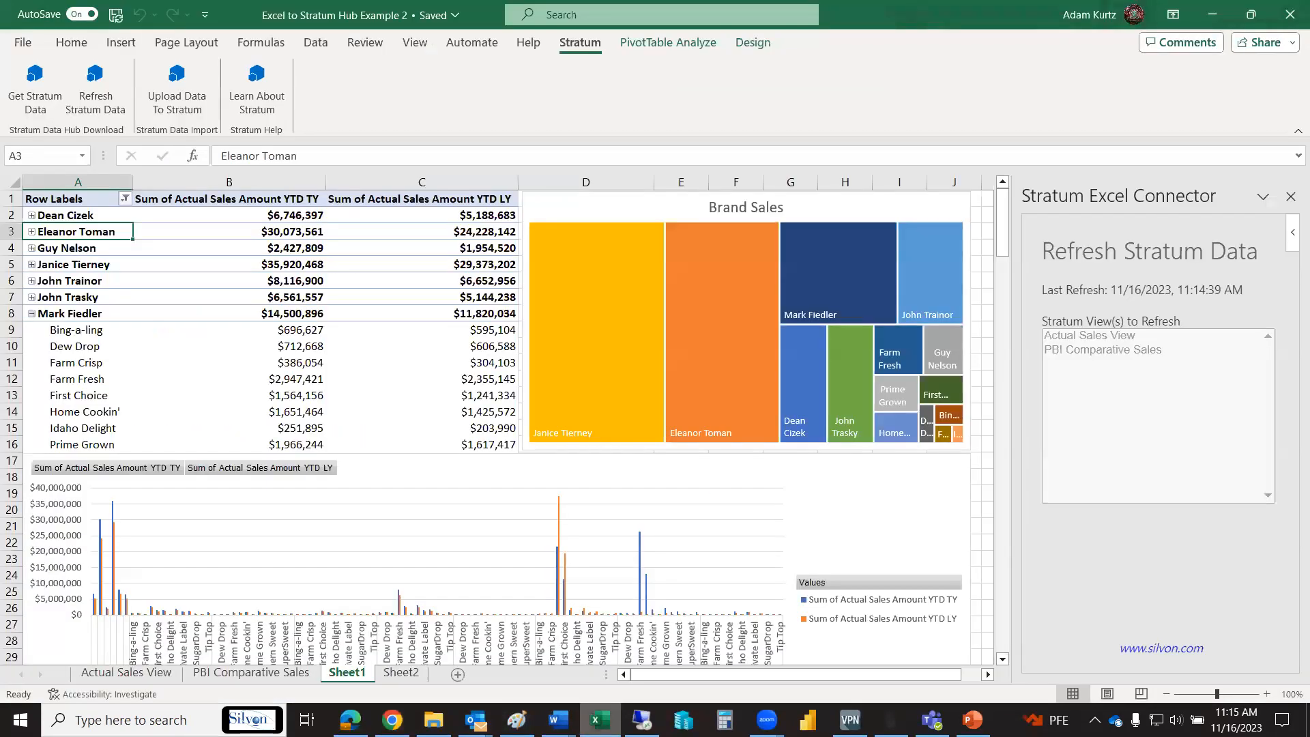
# - View the Stratum Excel Connector's security information and close it
pyautogui.click(1291, 235)
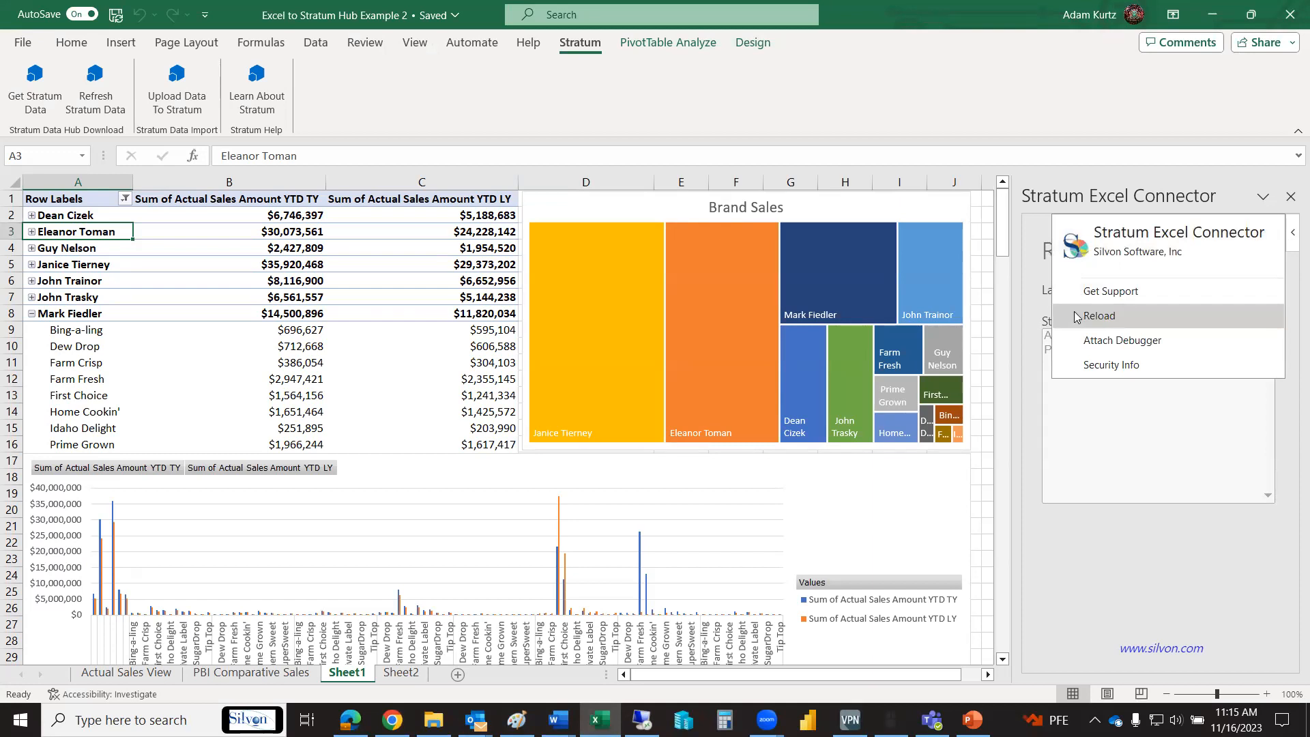
pyautogui.click(1111, 366)
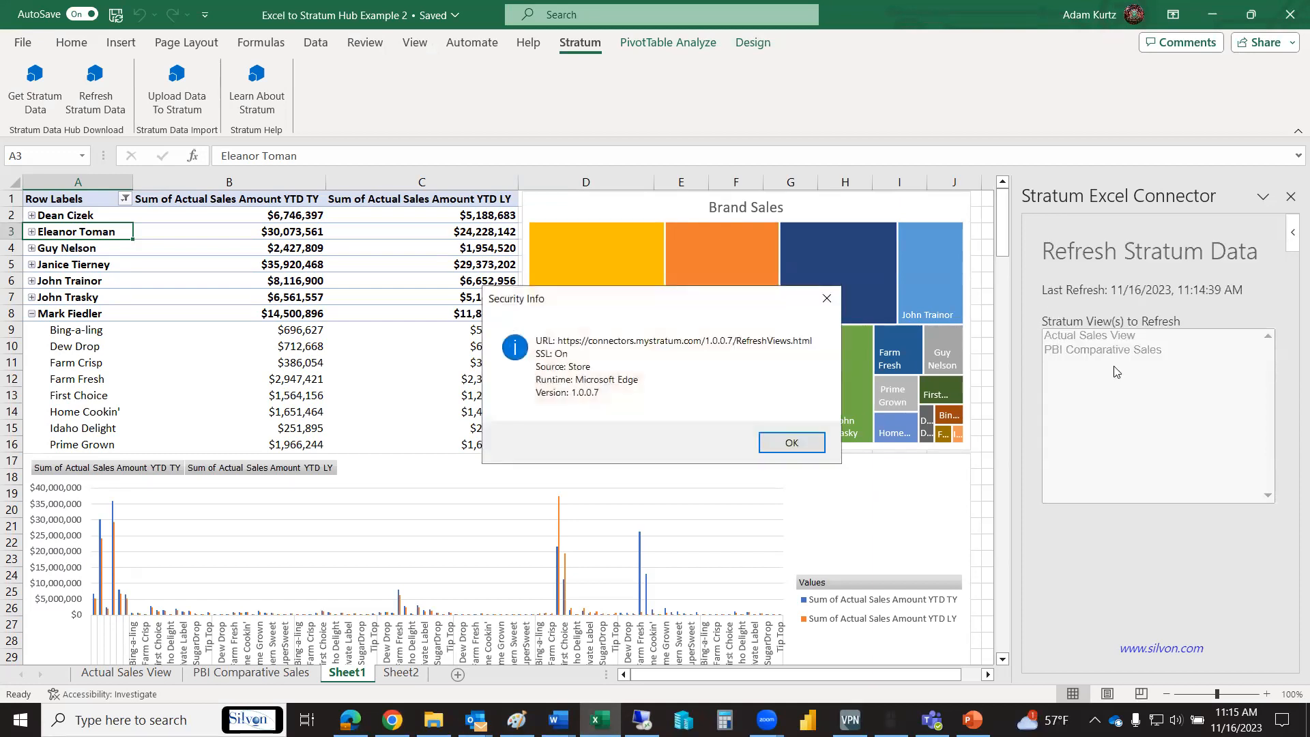
pyautogui.click(781, 443)
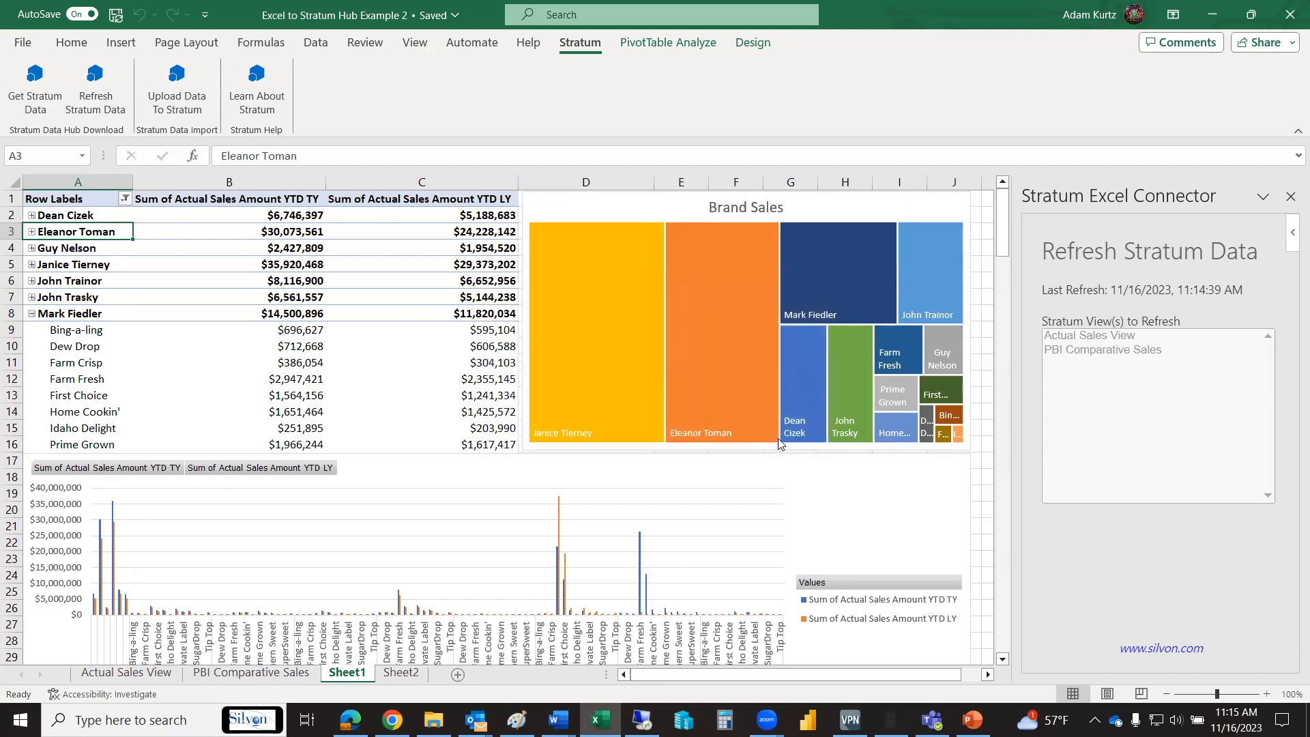
pyautogui.click(1261, 198)
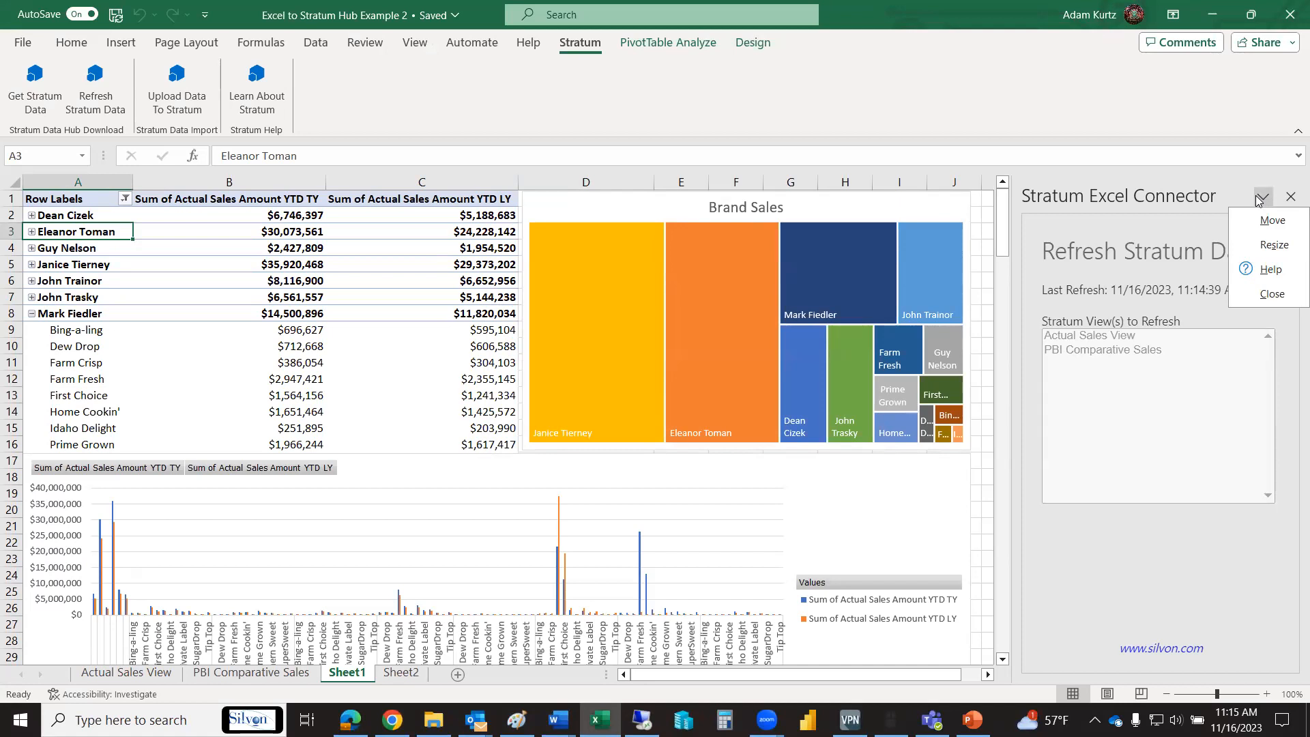
pyautogui.click(1260, 198)
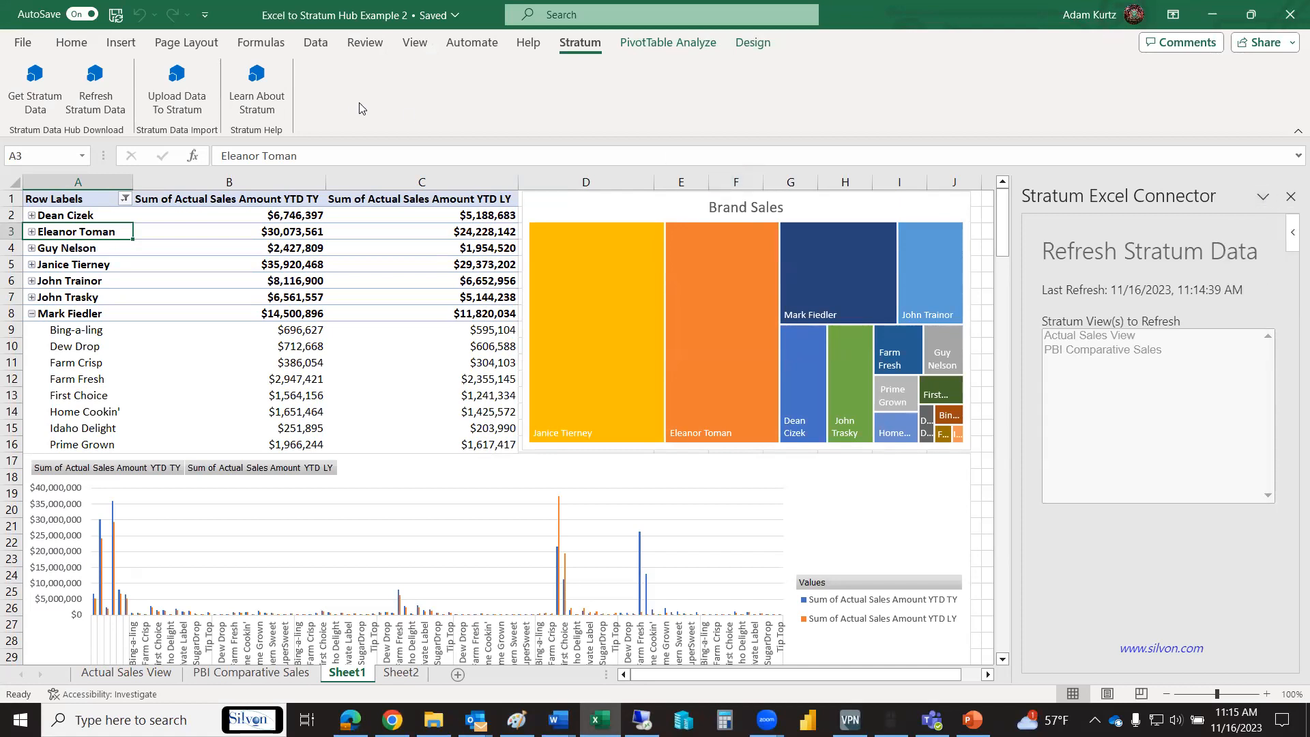
# - Rerun the Stratum data refresh and display the Get Stratum Data pane with its list of available views
pyautogui.click(99, 105)
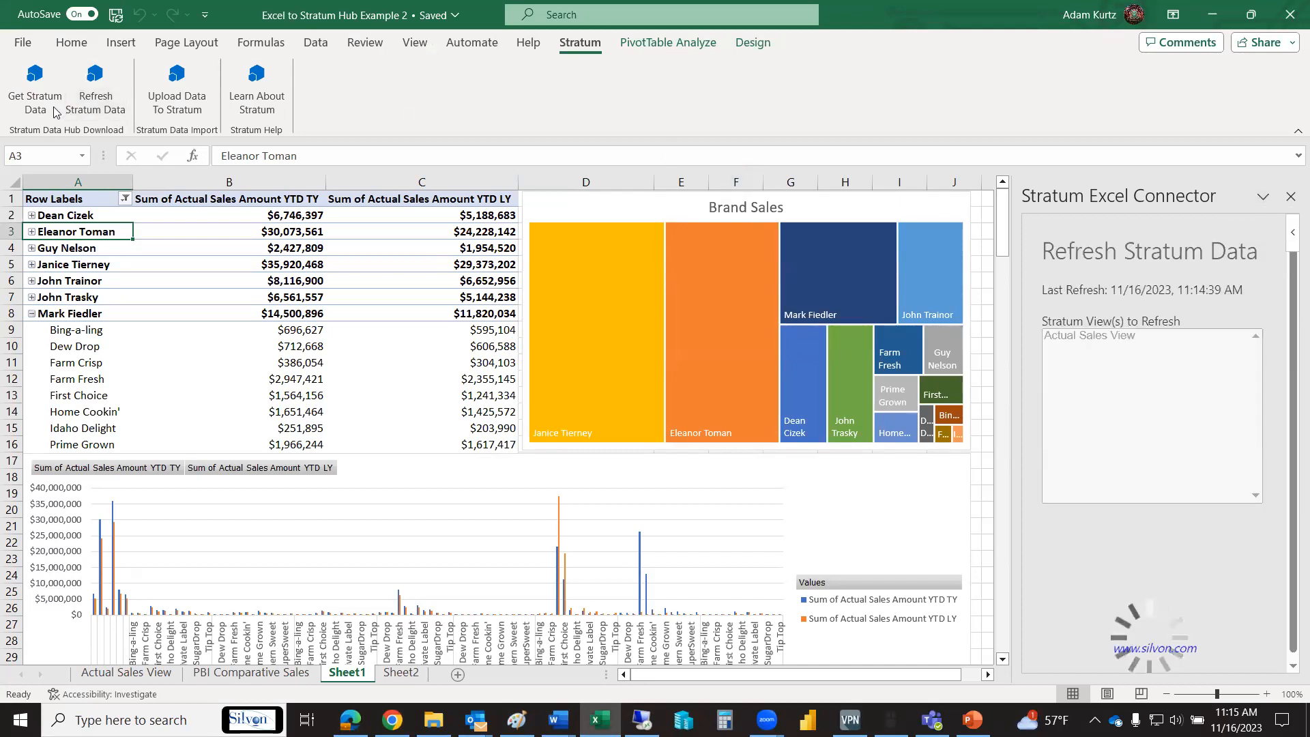
pyautogui.click(50, 111)
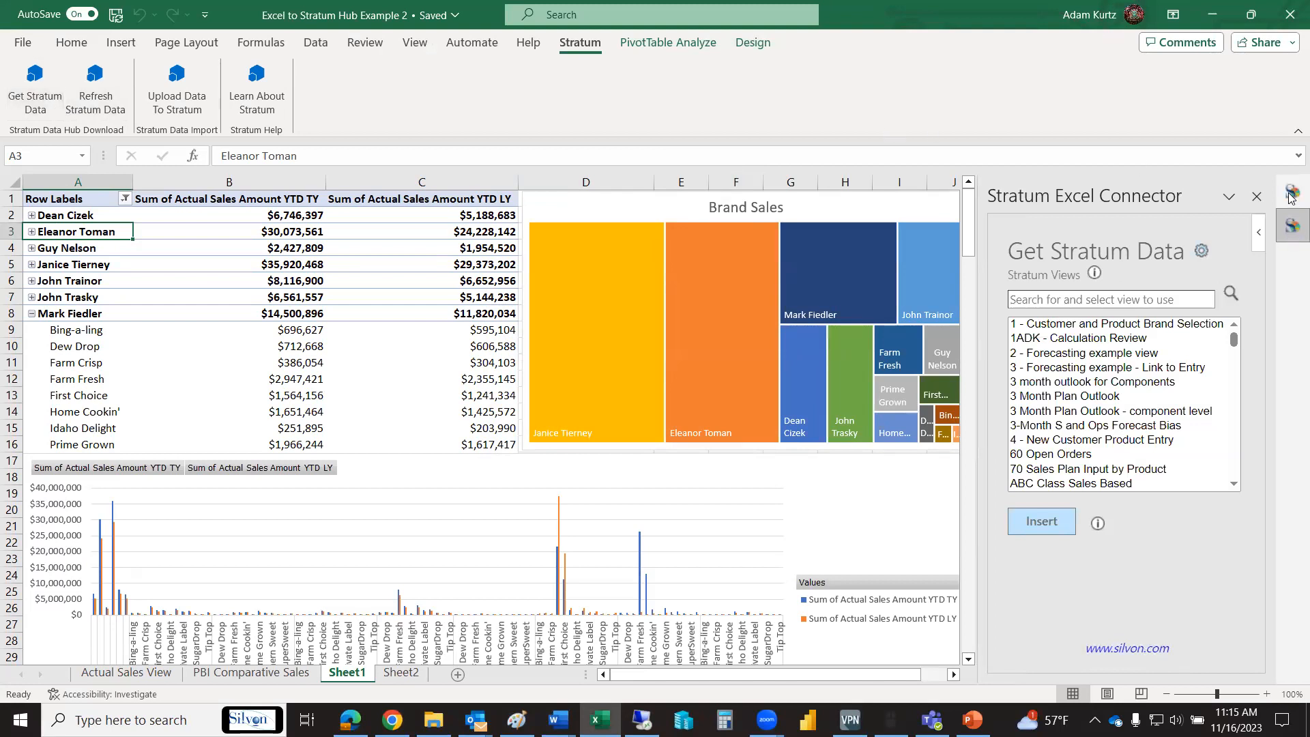
pyautogui.click(1258, 249)
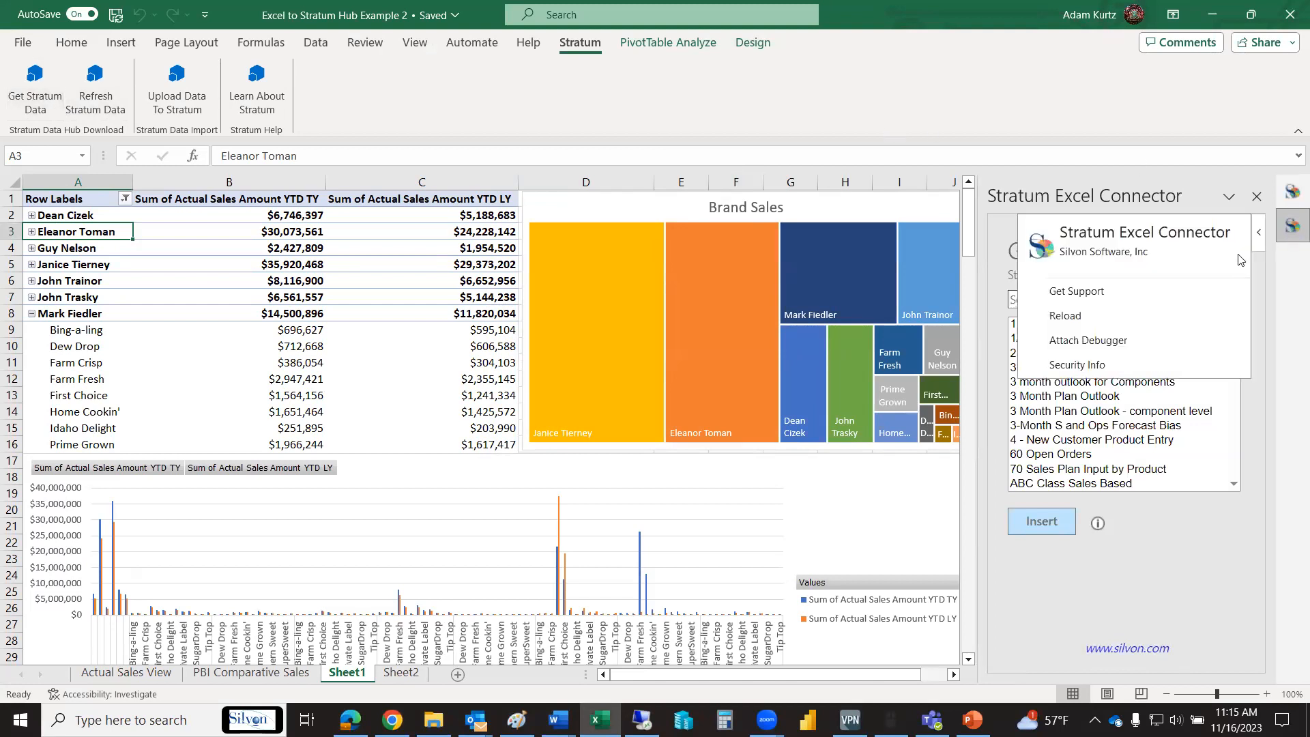
pyautogui.click(1288, 304)
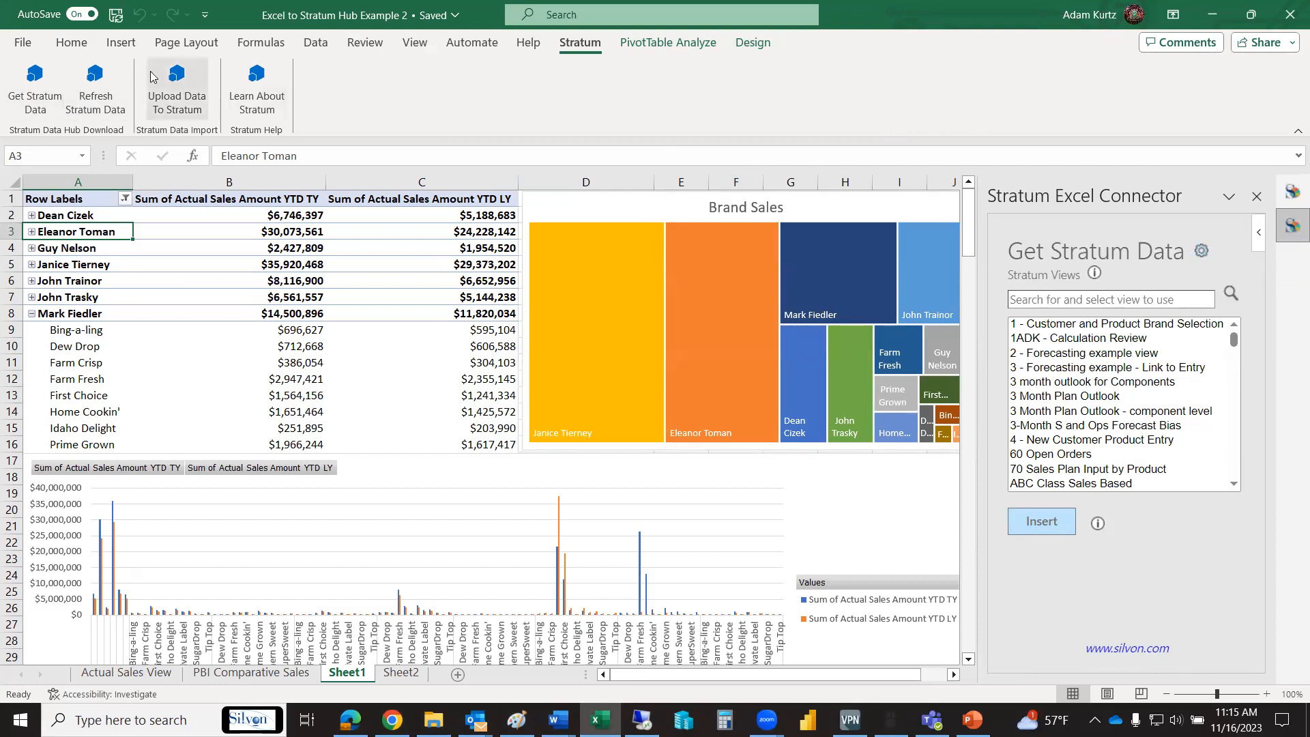
# - Review the Get Stratum Data connection settings for the website URL, Azure Application Proxy and refresh on opening, and accept them
pyautogui.click(37, 78)
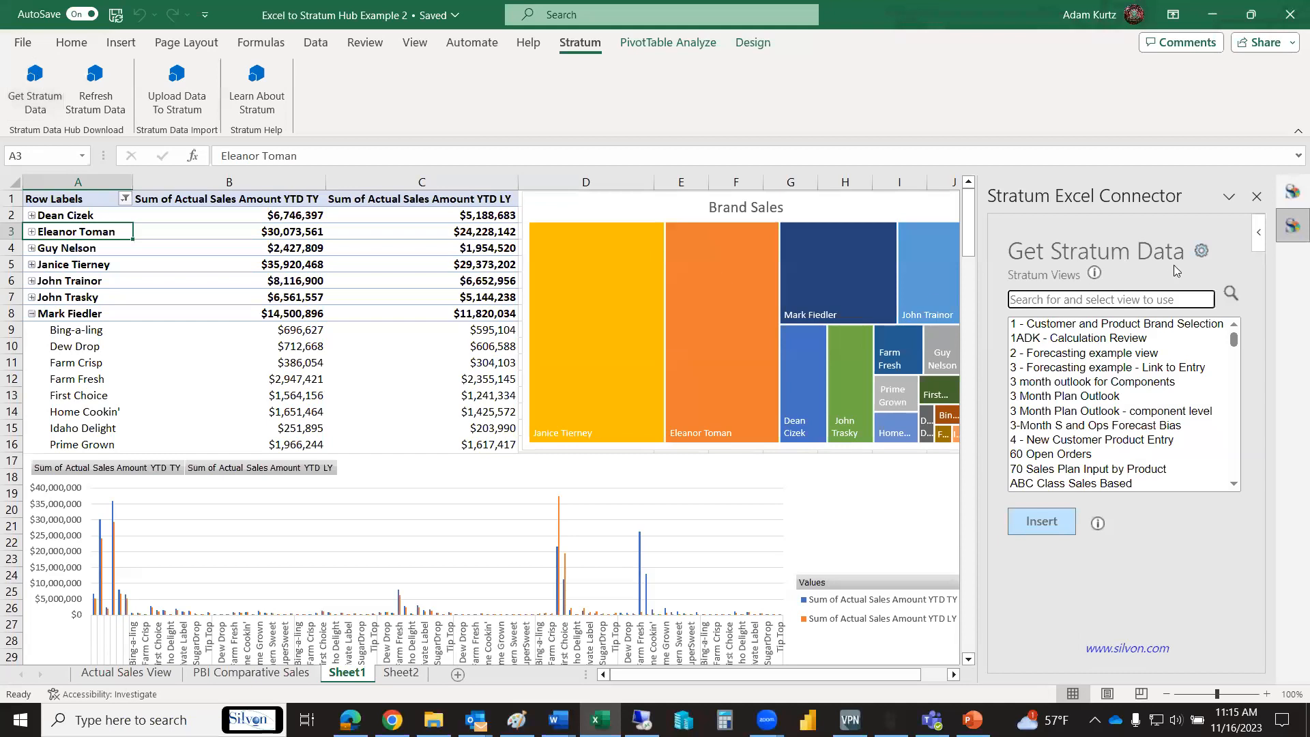
pyautogui.click(1202, 253)
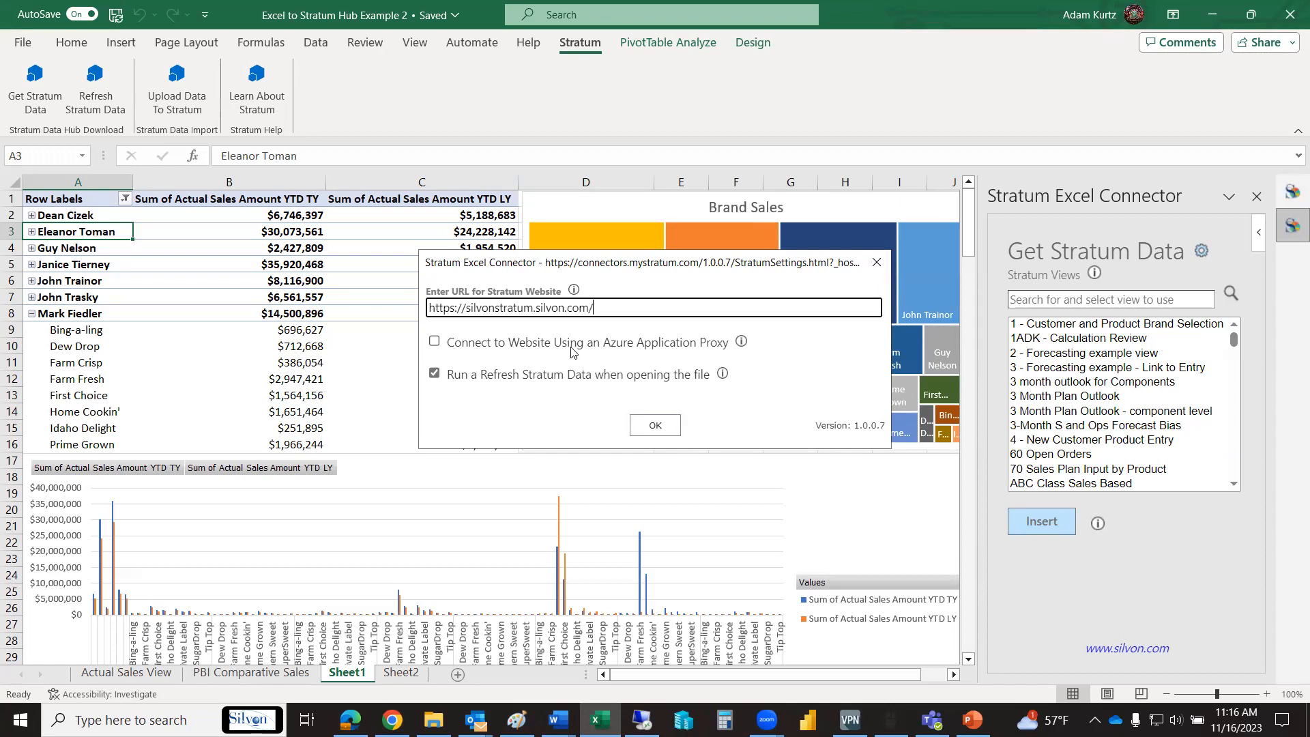
pyautogui.click(656, 428)
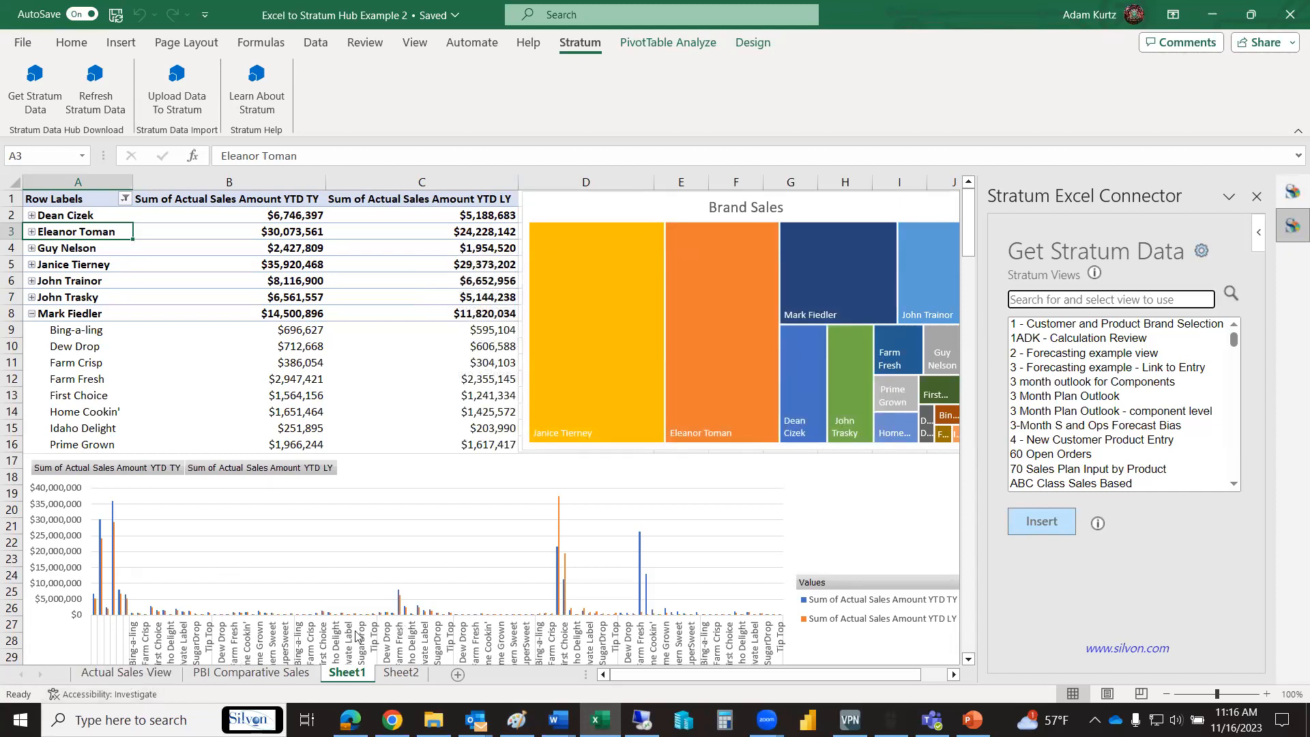
# - Add a blank worksheet after Sheet1 and activate the Stratum view search for a new download
pyautogui.click(457, 674)
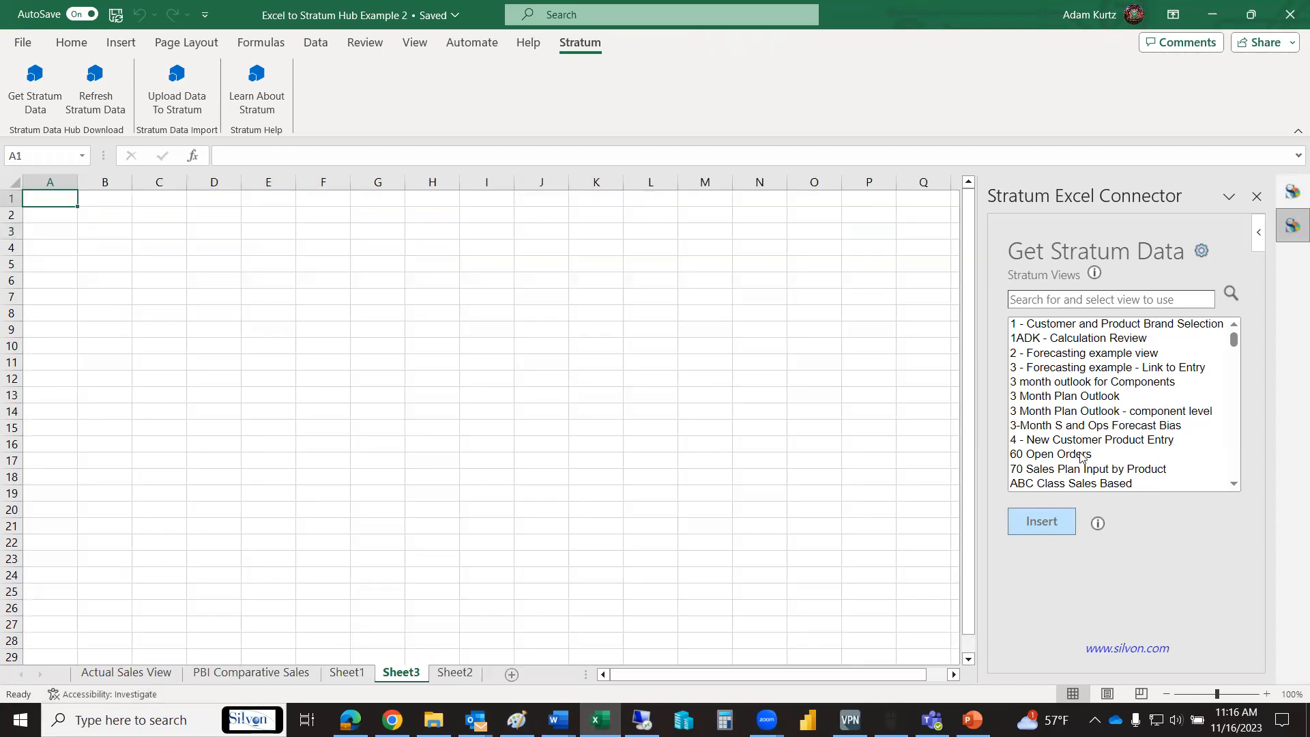
pyautogui.click(1065, 297)
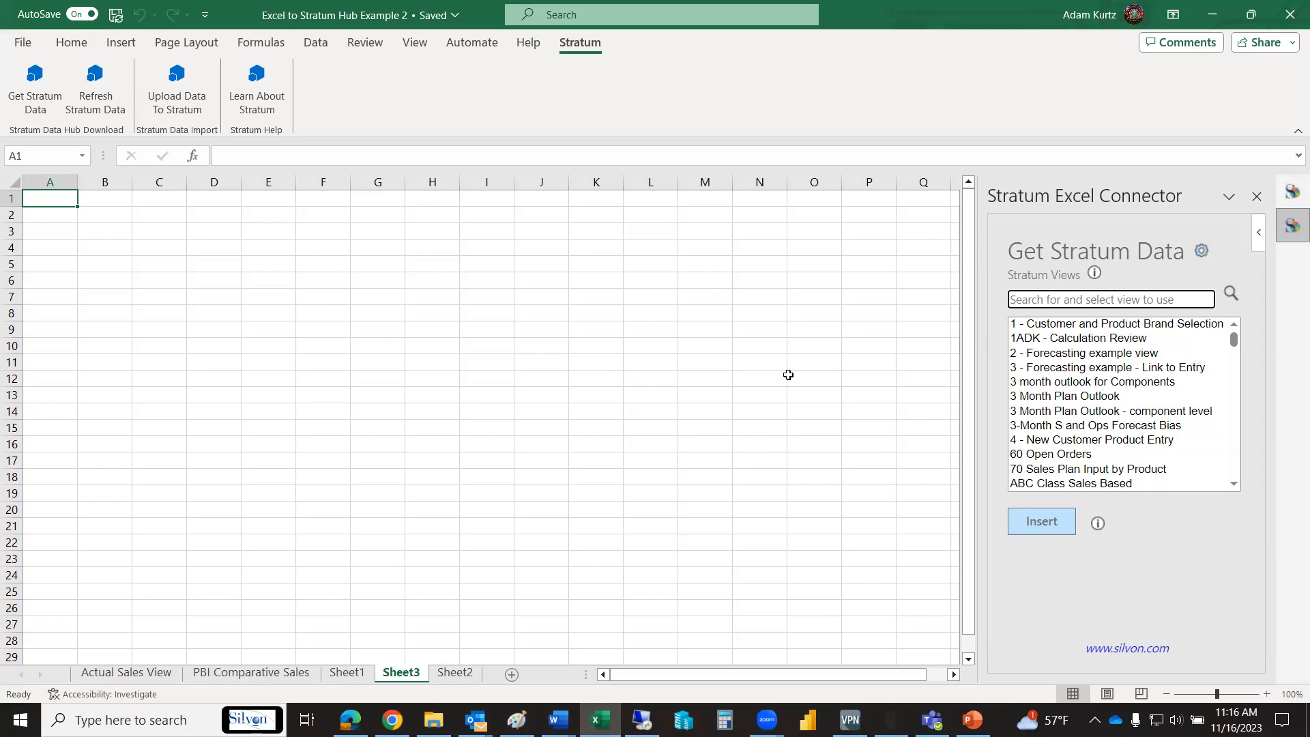
# - Look through the Actual Sales View and PBI Comparative Sales data sheets and return to the Sheet1 pivot table and charts
pyautogui.click(124, 674)
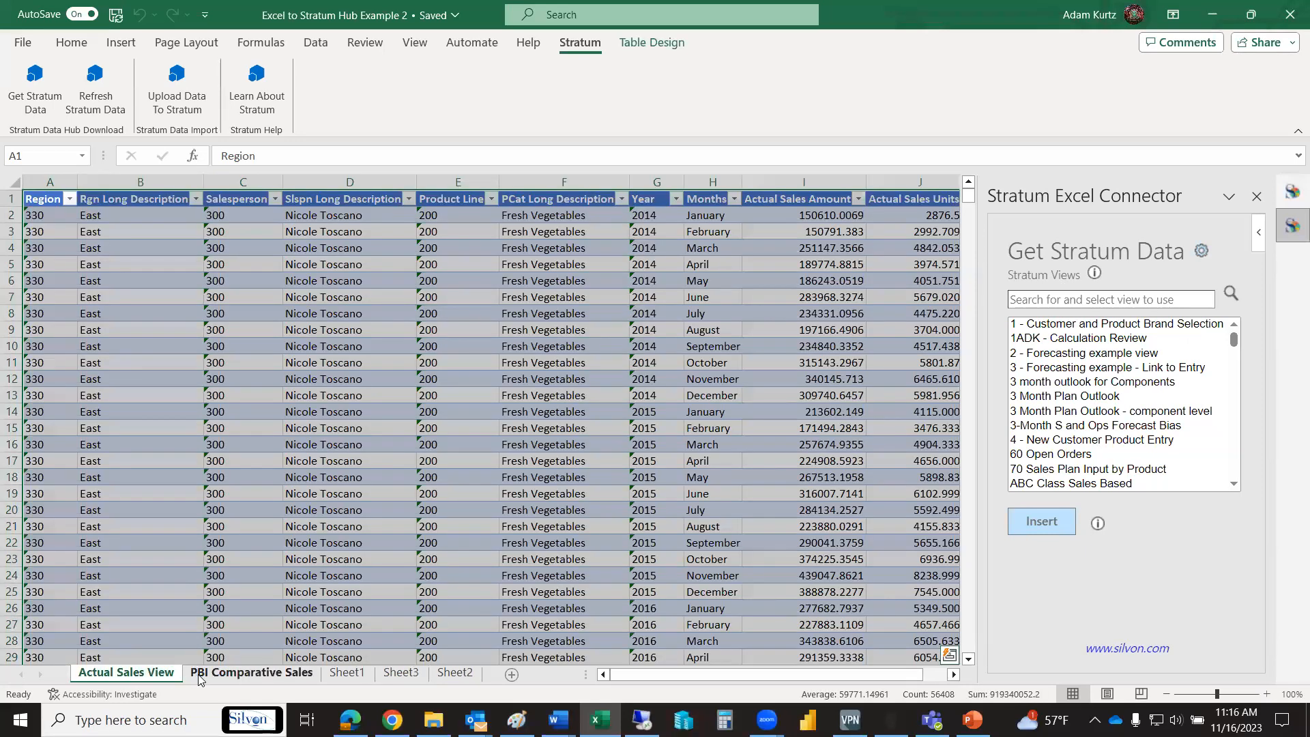
pyautogui.click(208, 675)
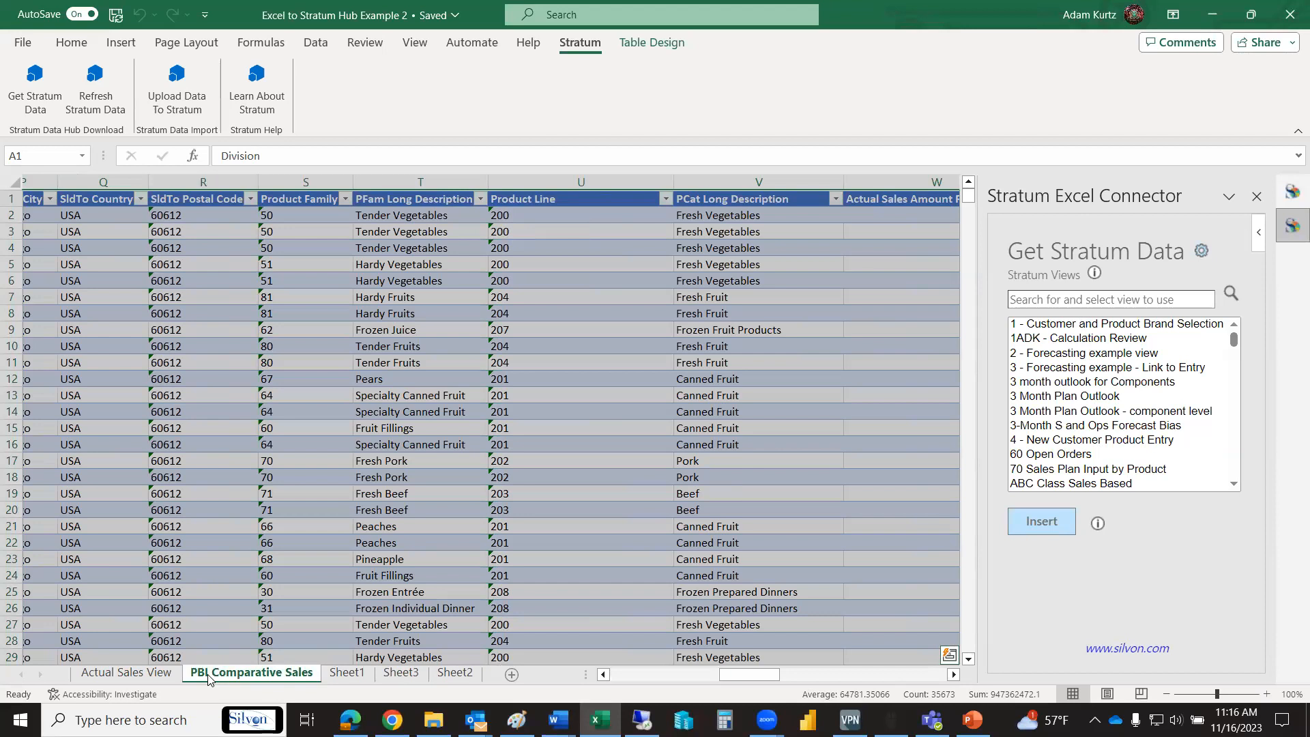
pyautogui.click(346, 673)
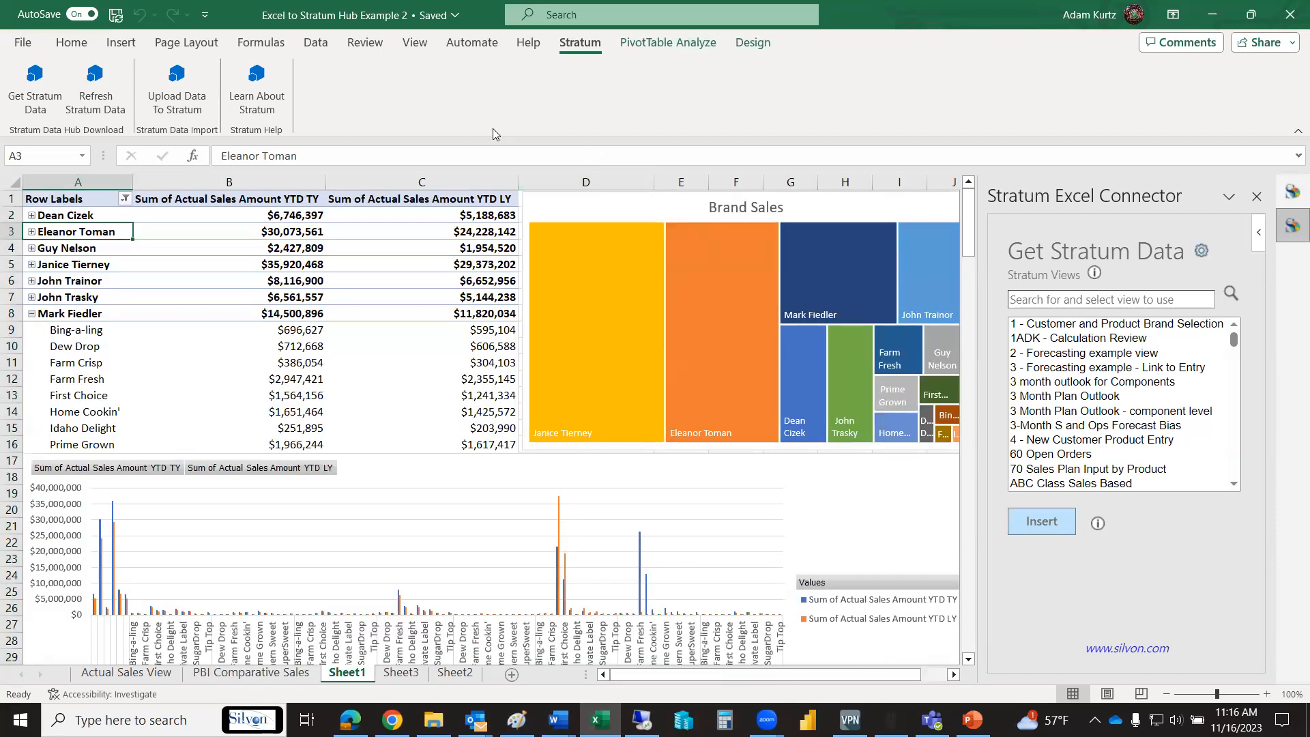